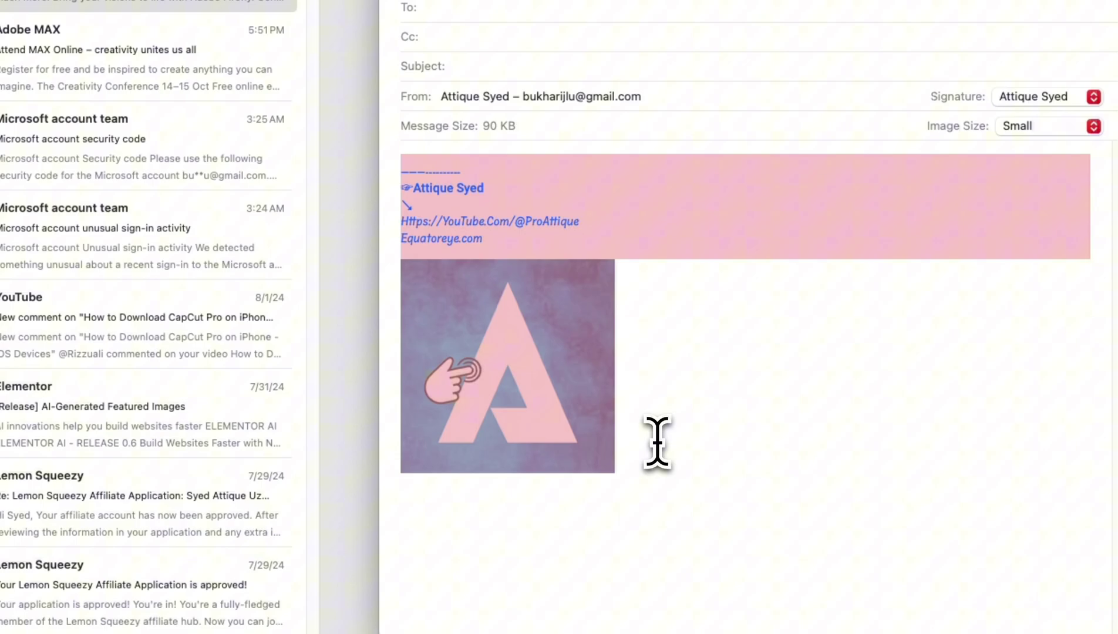
- Clear the selected signature text in the draft, and remove all saved signatures in the Signatures settings
key(BackSpace)
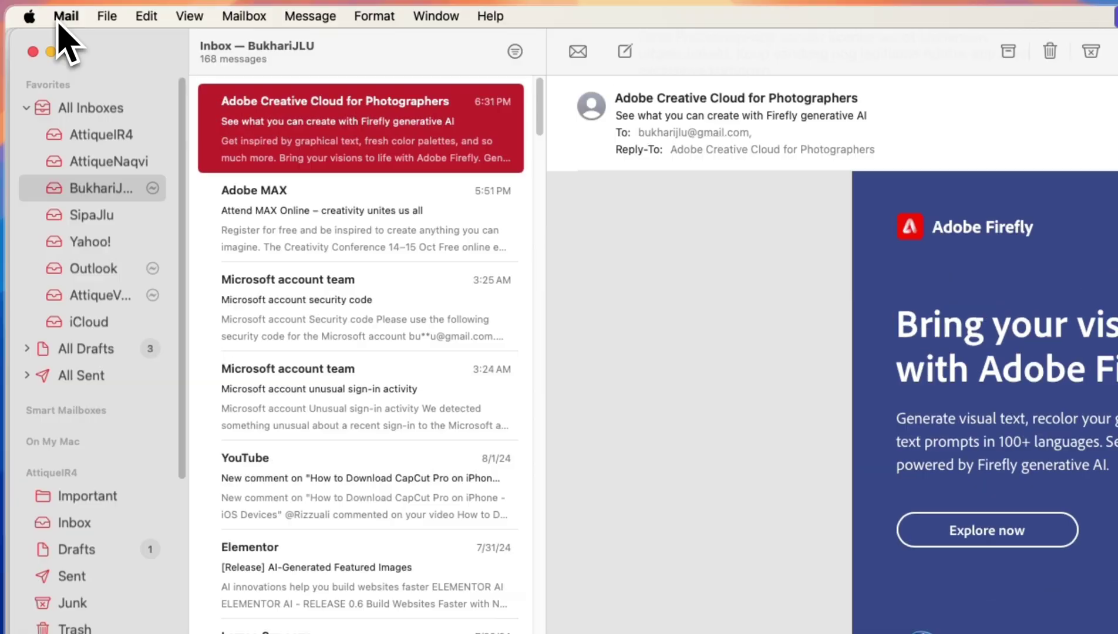
click(66, 16)
click(69, 72)
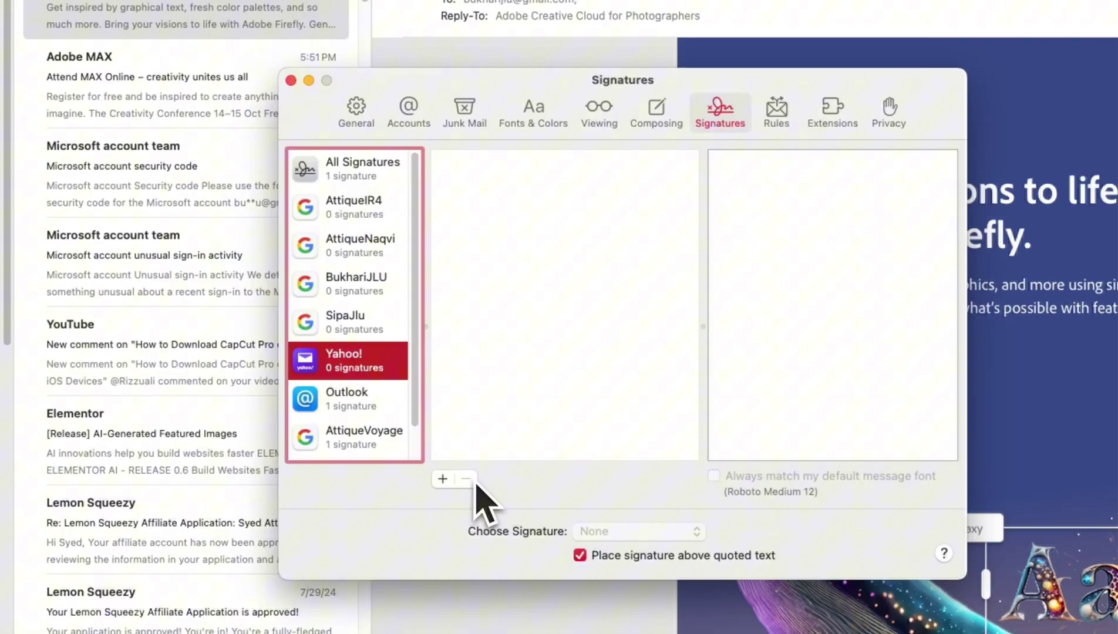
key(Down)
click(465, 478)
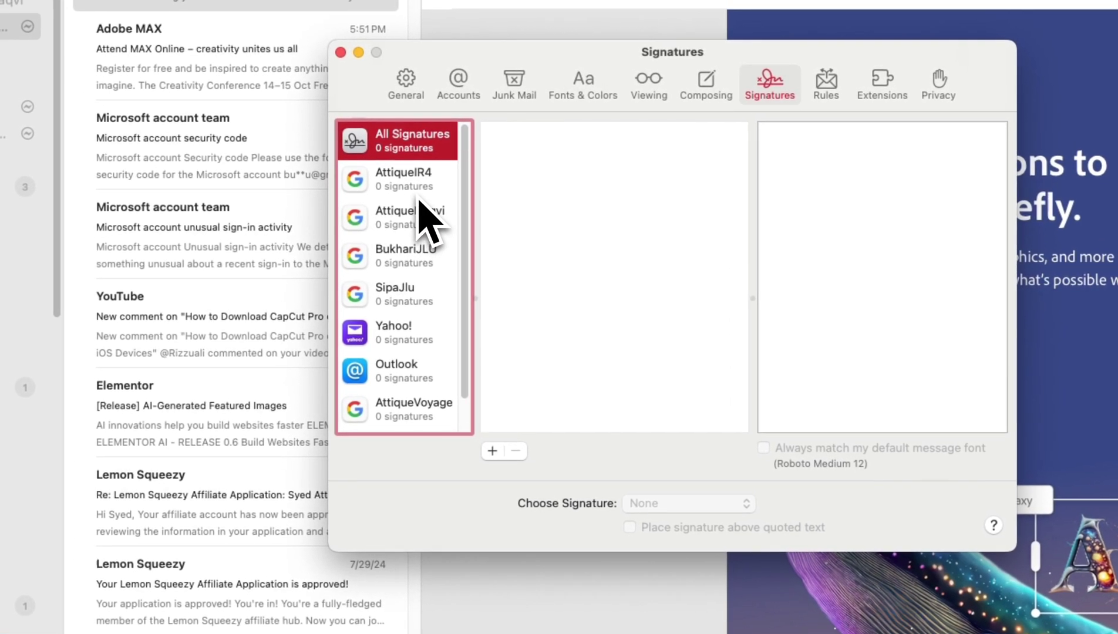
- Look through the signature lists of the four Google accounts and the Yahoo! account
click(418, 193)
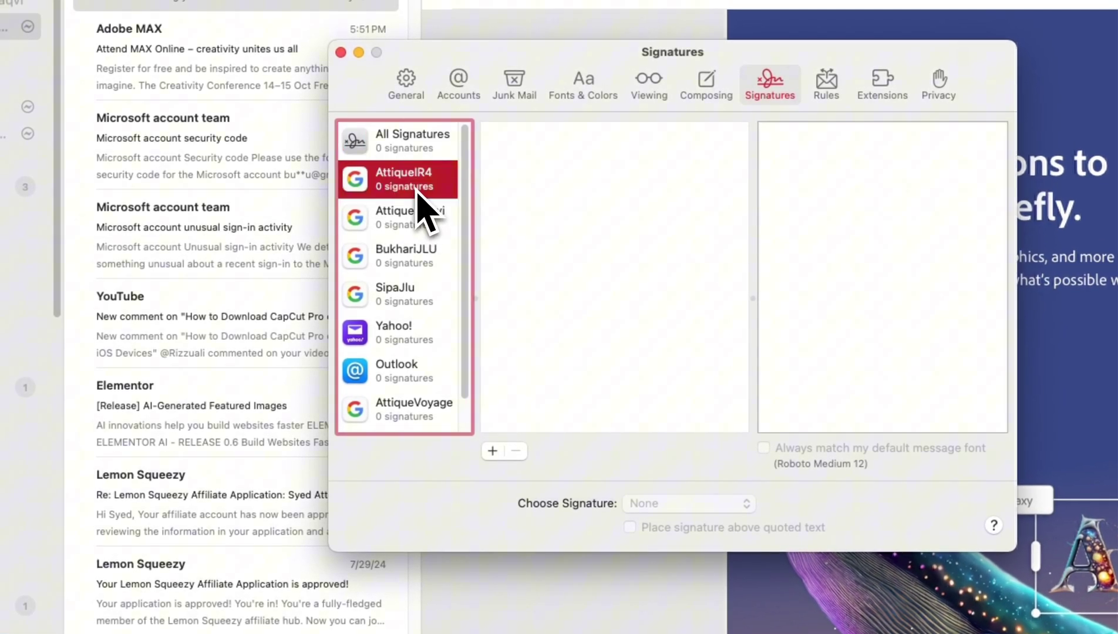
click(415, 207)
click(411, 258)
click(407, 297)
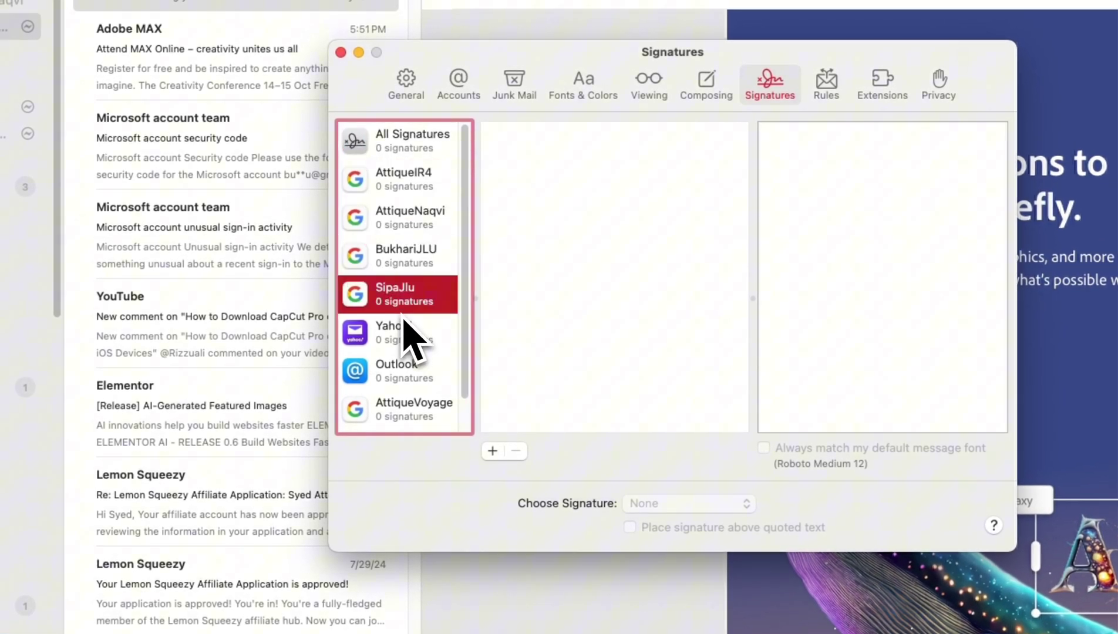
click(405, 342)
- Create a signature under All Signatures named with the sender's full name, containing the name, YouTube channel link and Equatoreye.com
click(423, 154)
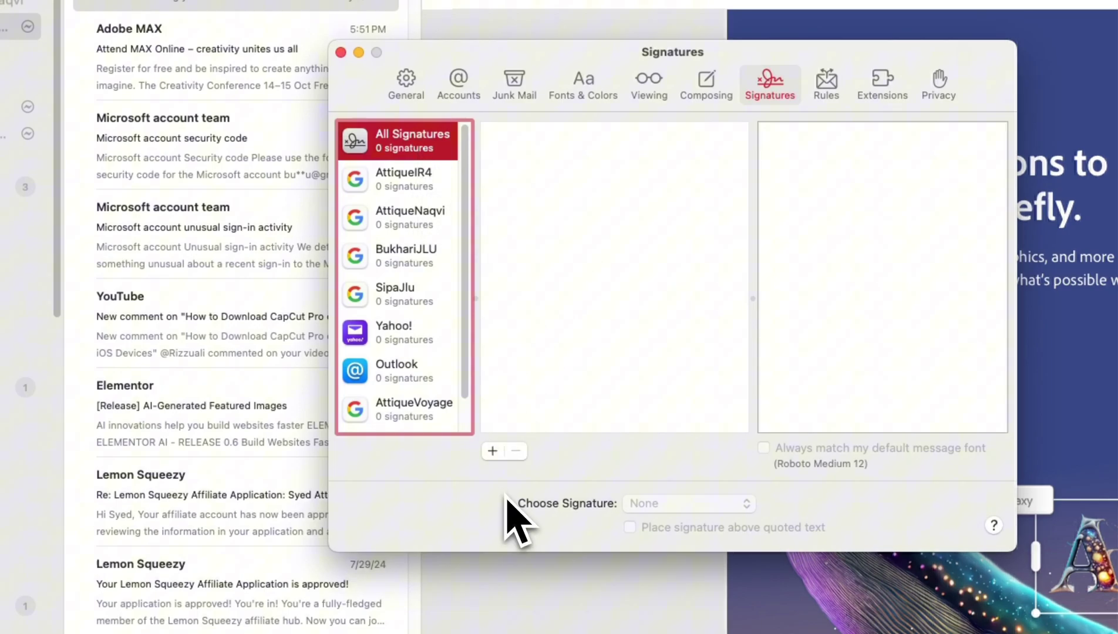
click(497, 451)
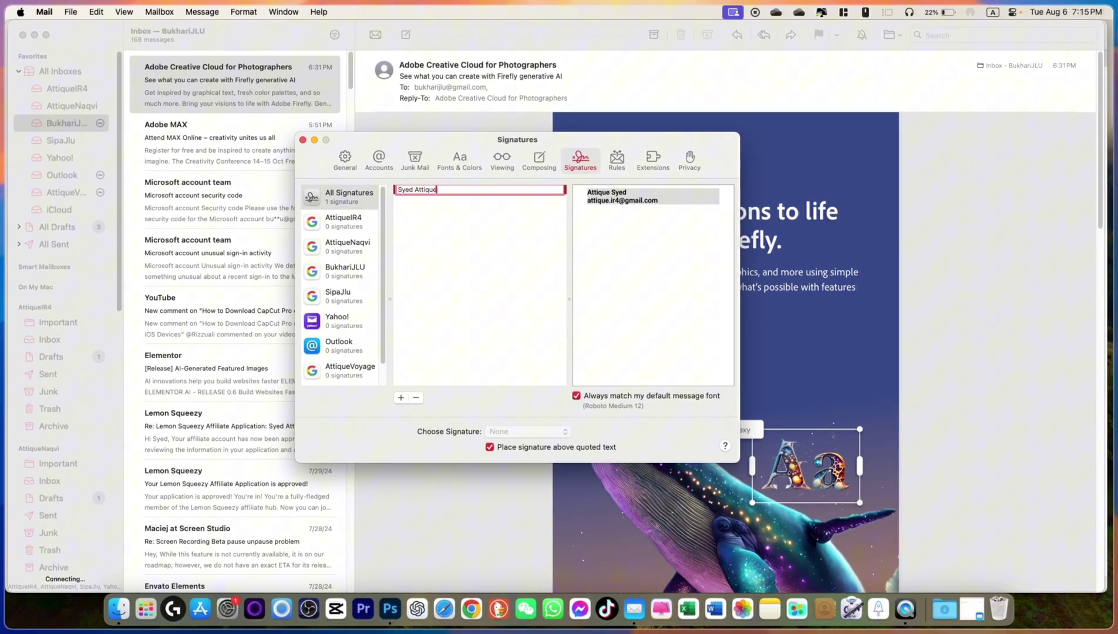
click(614, 202)
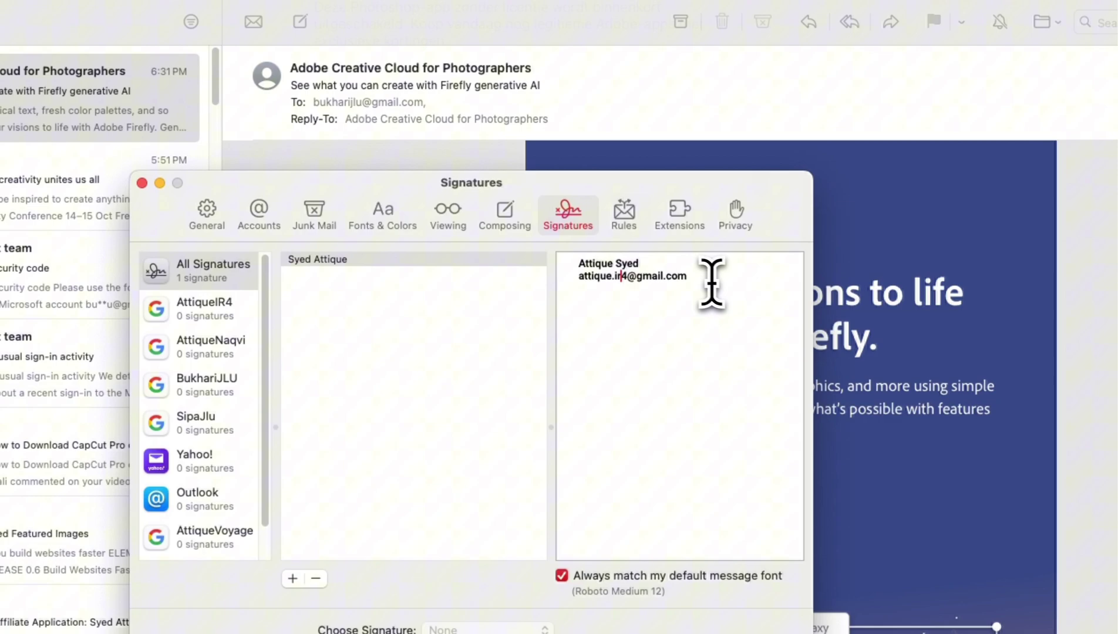
drag(675, 204, 483, 188)
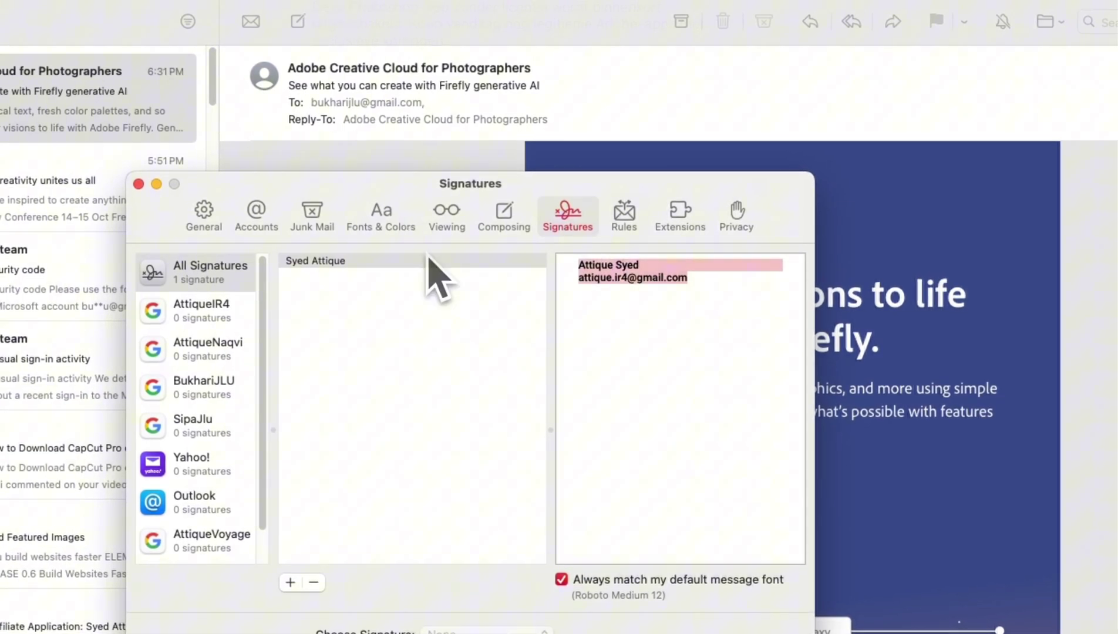
text(👉Attique Syed ↘ Https://YouTube.Com/@ProAttique Equatoreye.com)
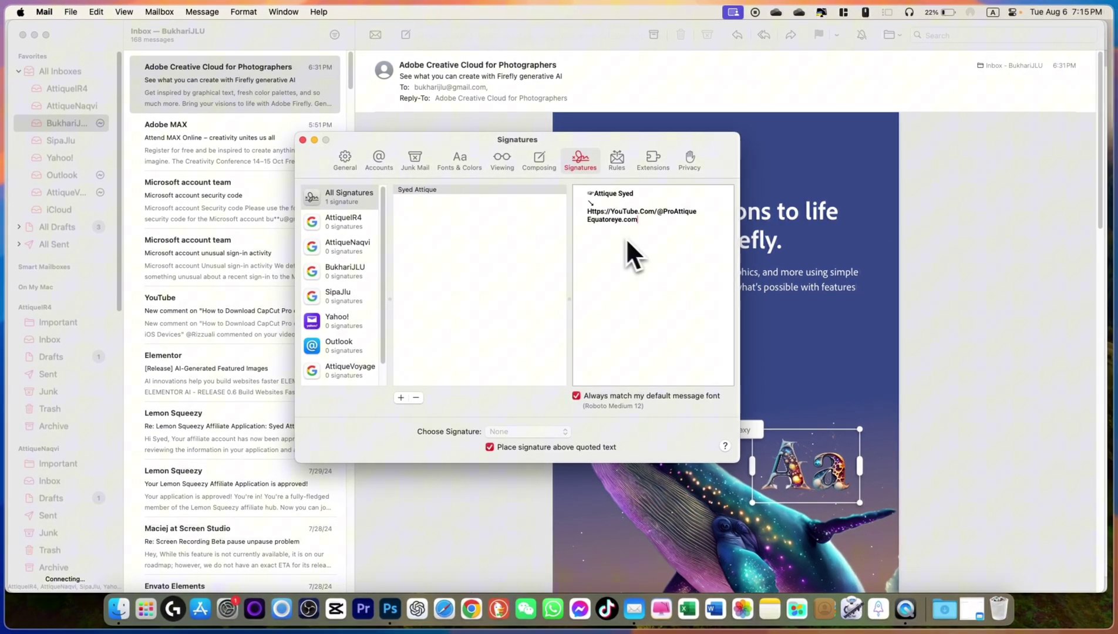
- Add a signature for the first Google account, named with the sender's full name, with only a pointing-hand symbol and that name as text
click(352, 221)
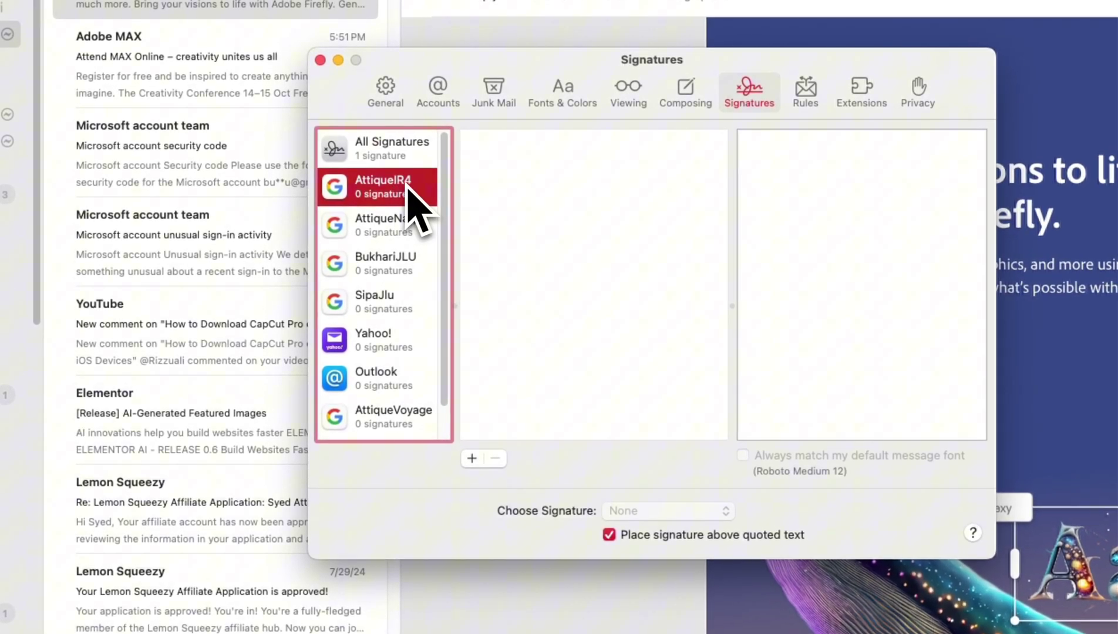
click(472, 459)
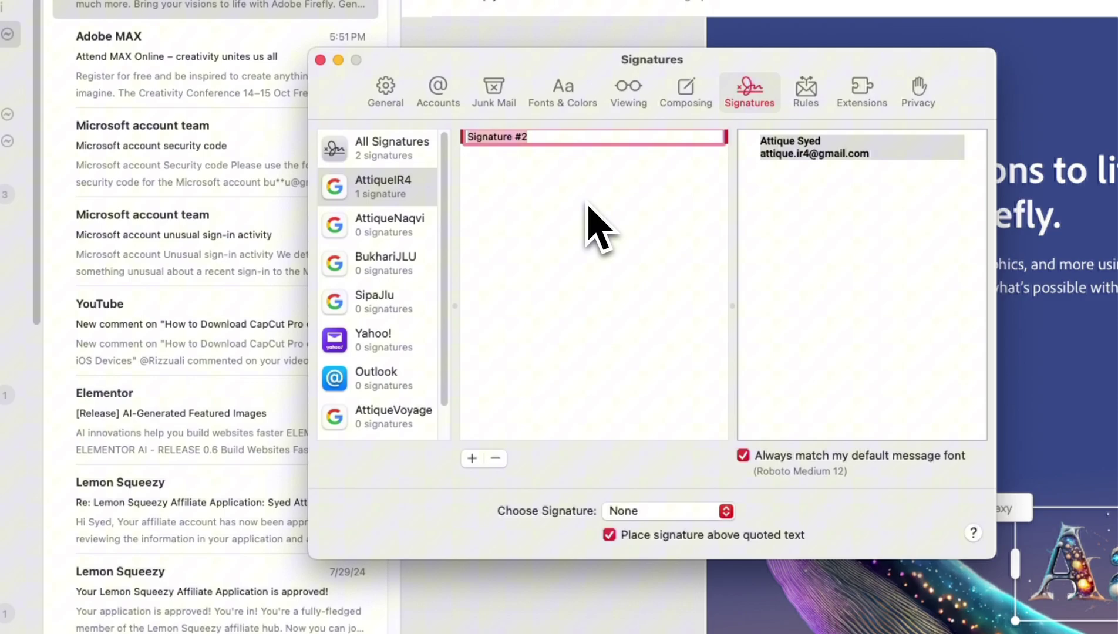
text(Syed Attique)
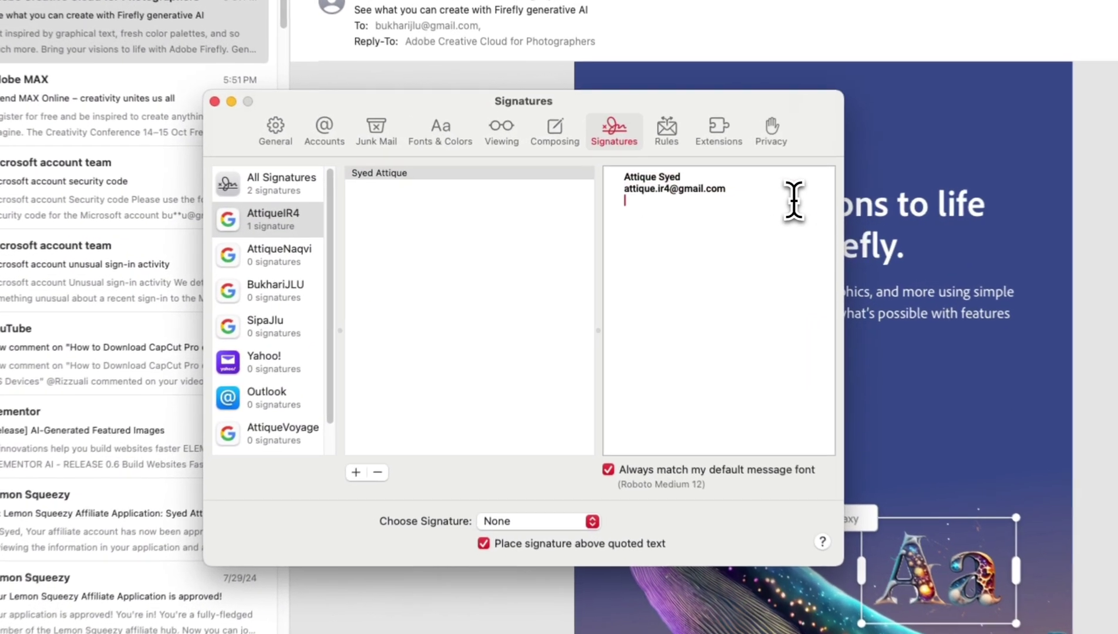
drag(720, 200, 544, 164)
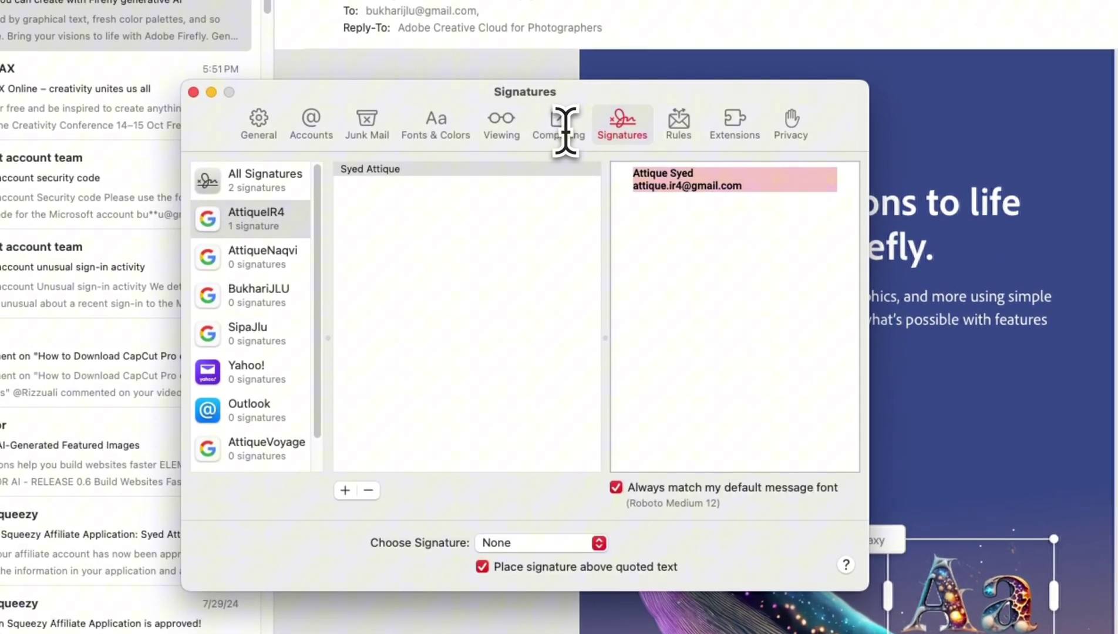
text(Attique Syed  https://YouTube.Com/@ProAttique Equatoreye.com)
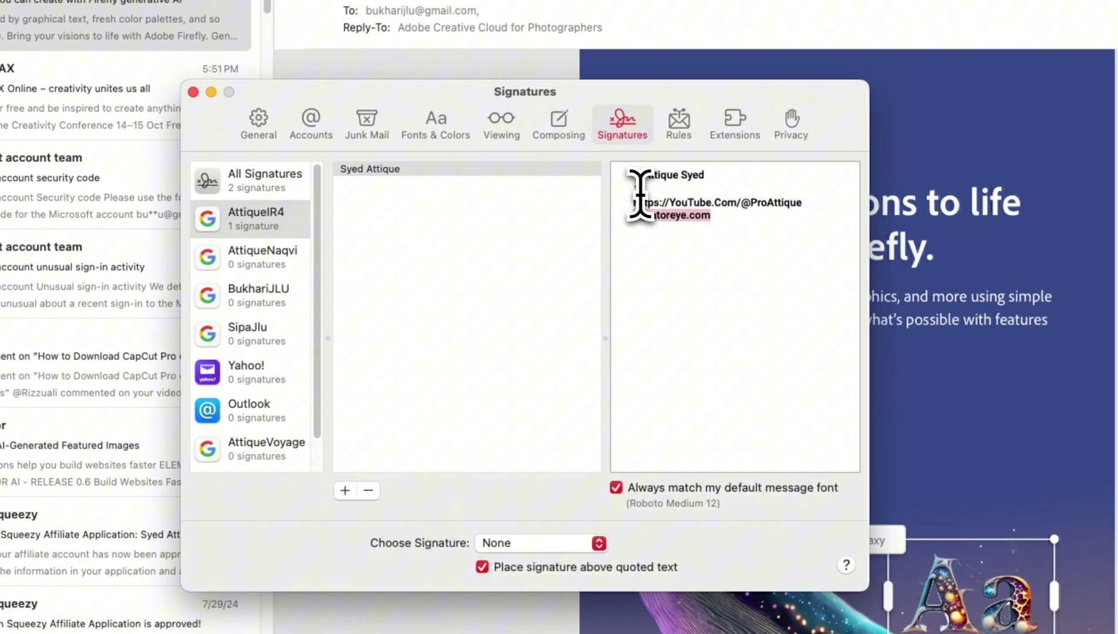
drag(639, 190, 770, 223)
key(BackSpace)
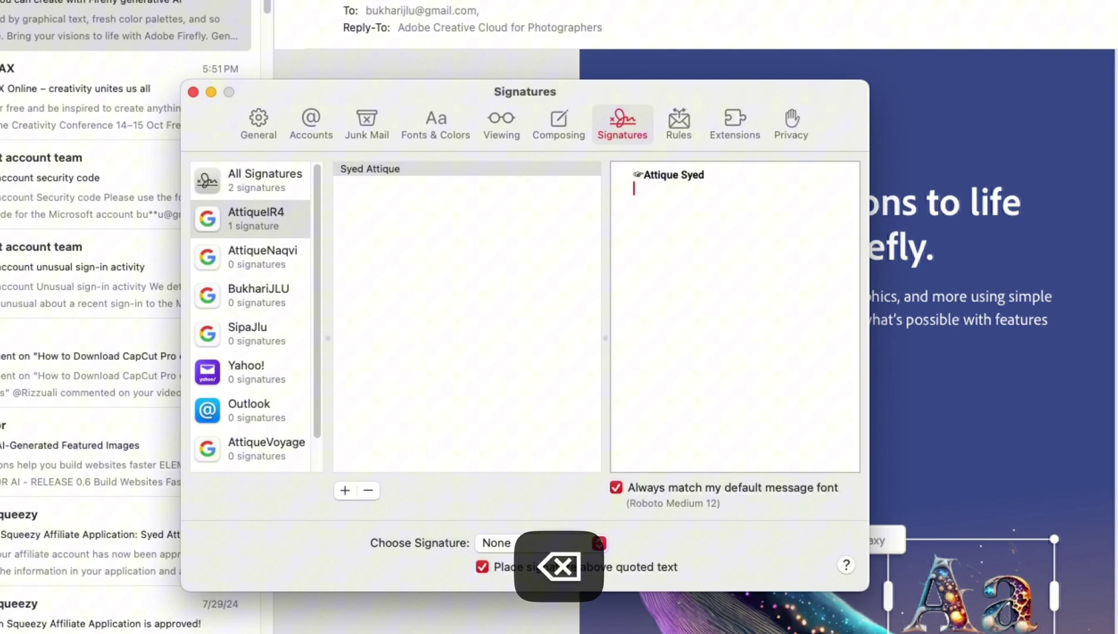
- Add a signature for the second Google account, named with the sender's first name, containing the full name, YouTube channel link and Equatoreye.com
click(259, 219)
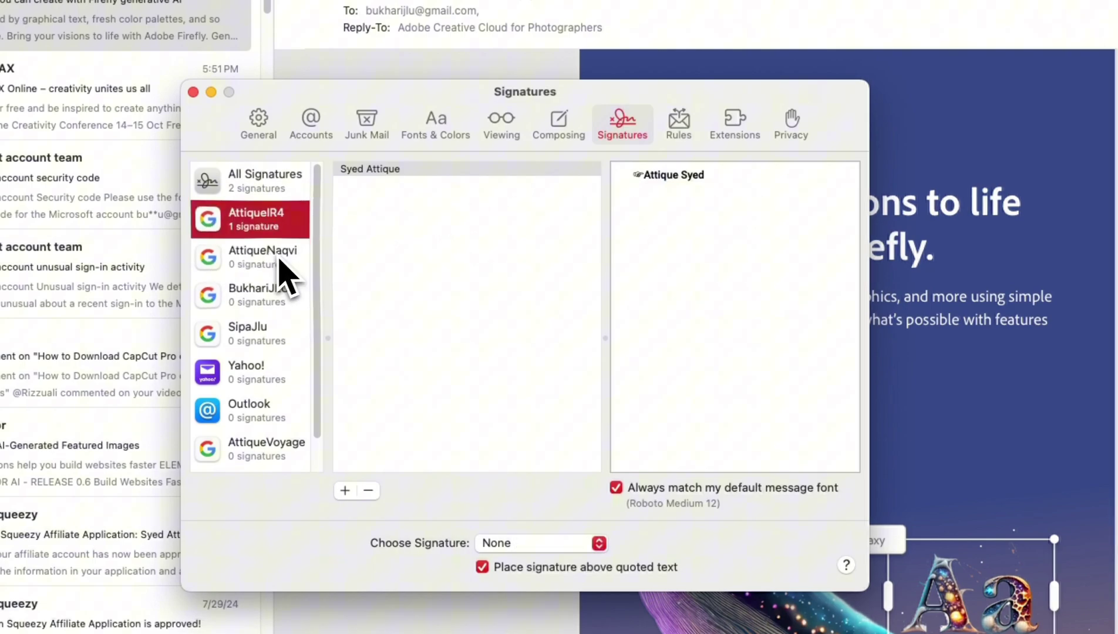
click(276, 261)
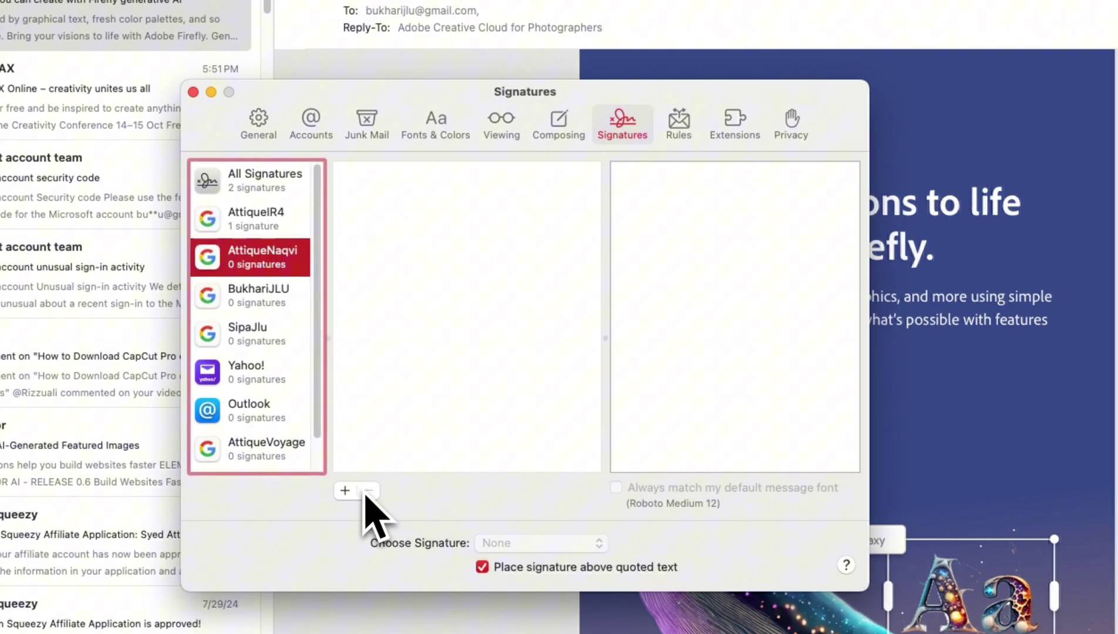
click(345, 491)
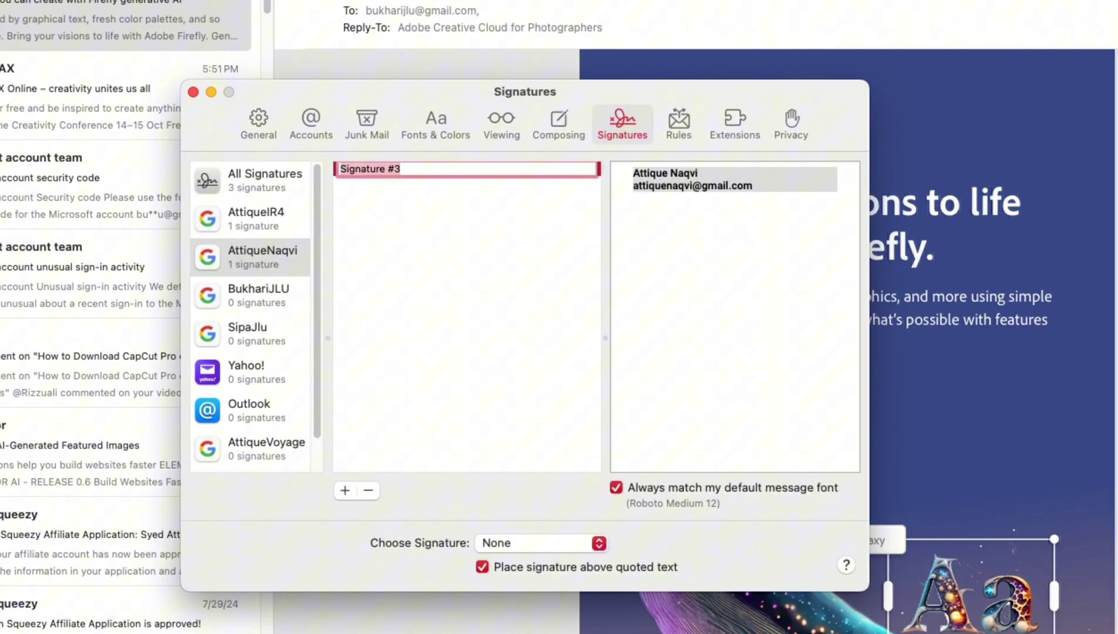
text(Attique)
click(775, 197)
key(super+a)
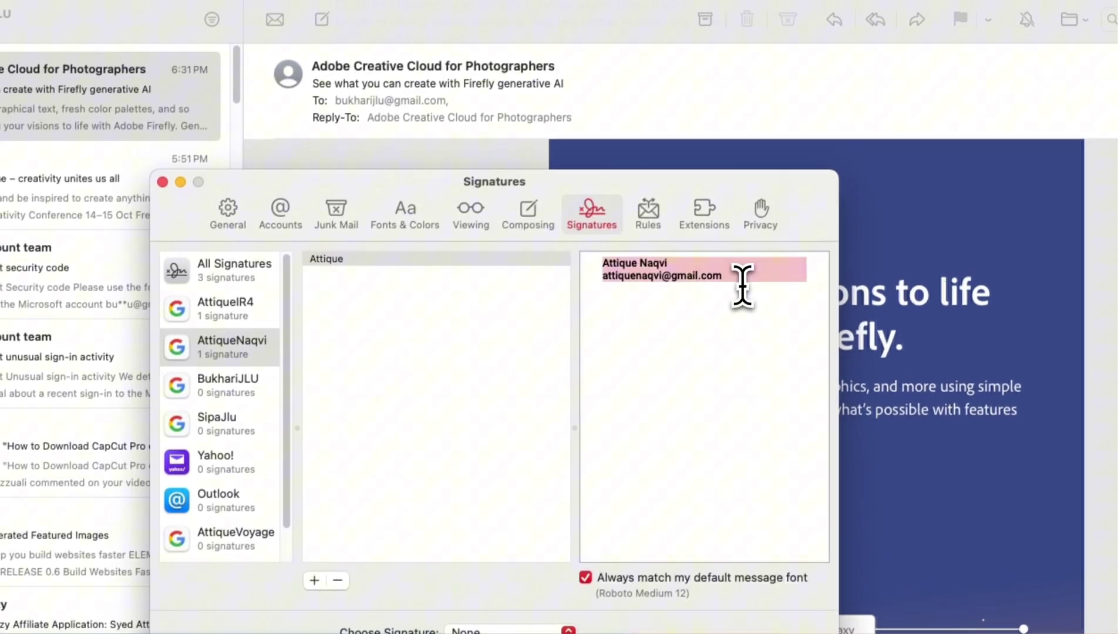
text(☞Attique Syed ↘ Https://YouTube.Com/@ProAttique Equatoreye.com)
- Rename the first Google account's signature as Personal and add a phone number below the sender's name
double_click(365, 172)
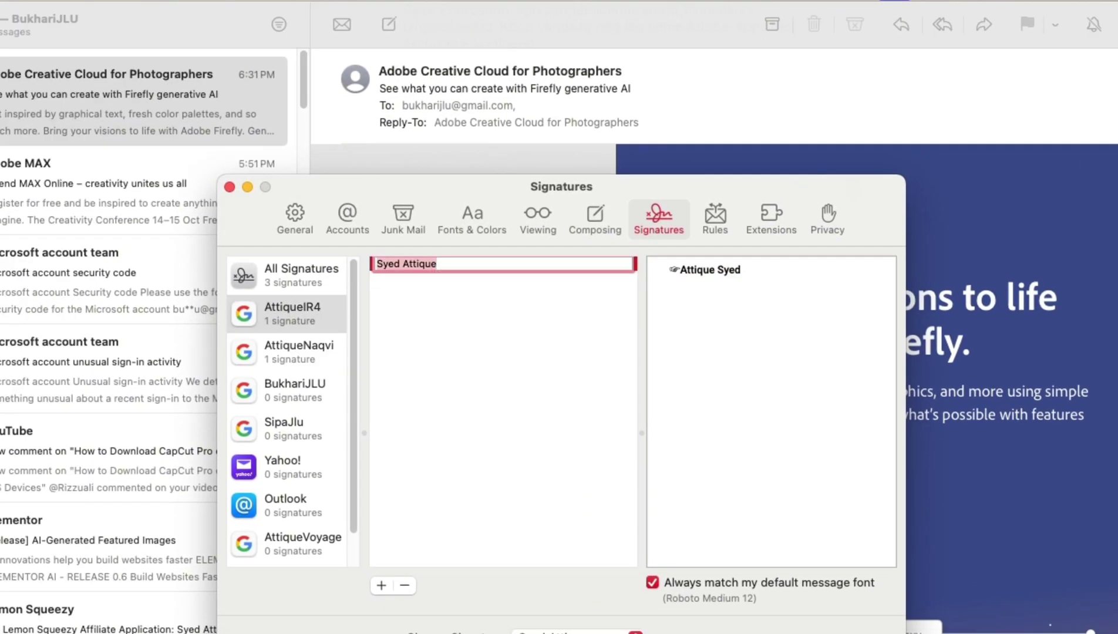
text(Personal)
click(771, 268)
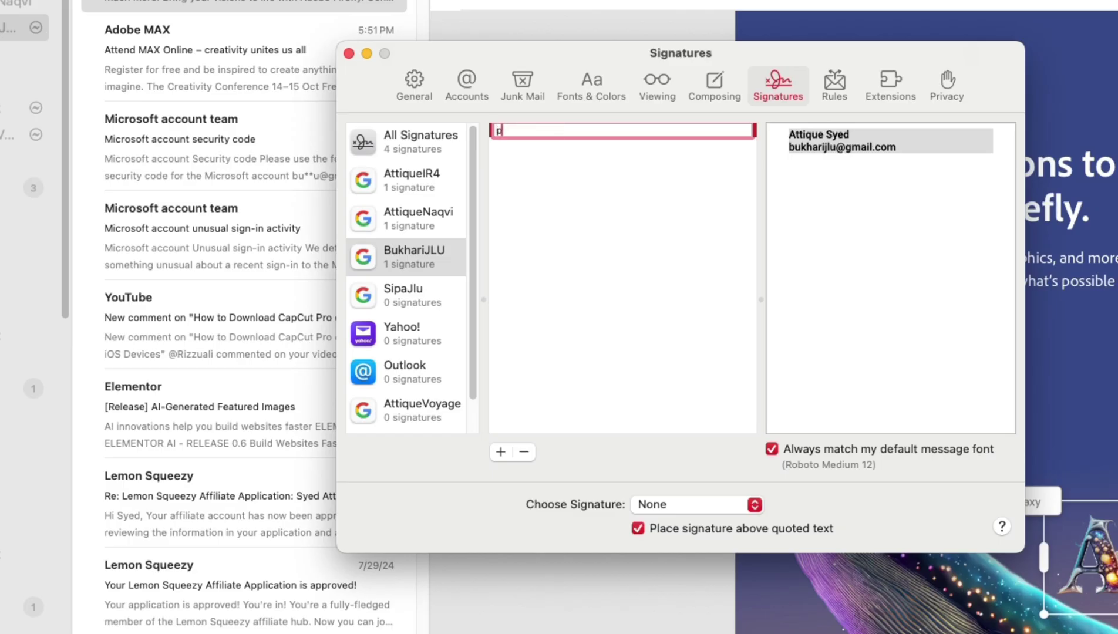
text(rmotion)
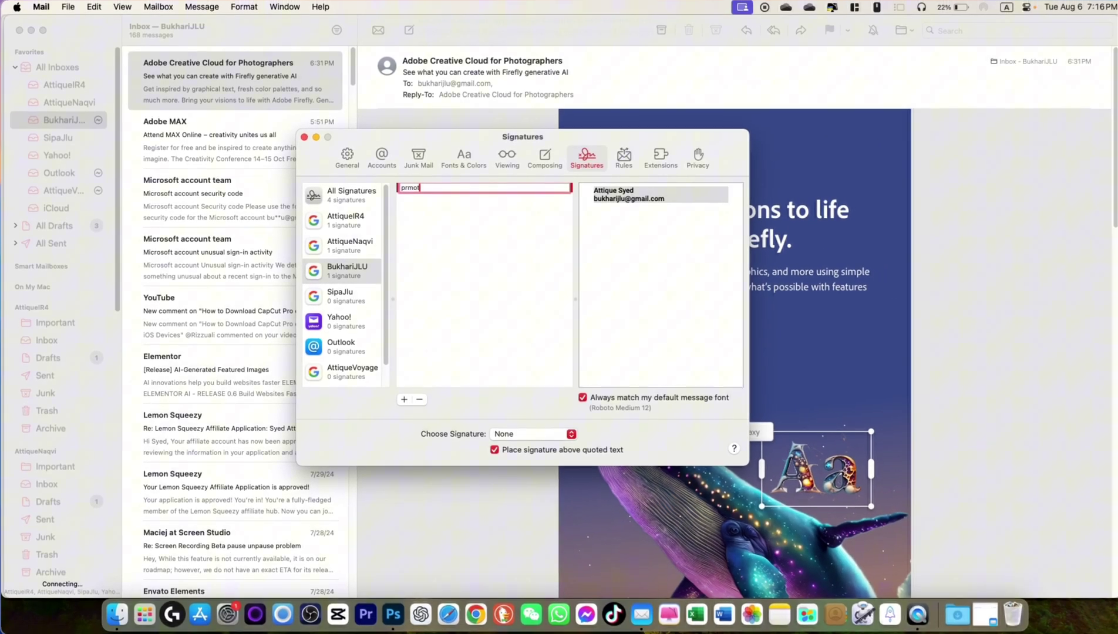
key(BackSpace)
key(BackSpace)
key(BackSpace)
key(BackSpace)
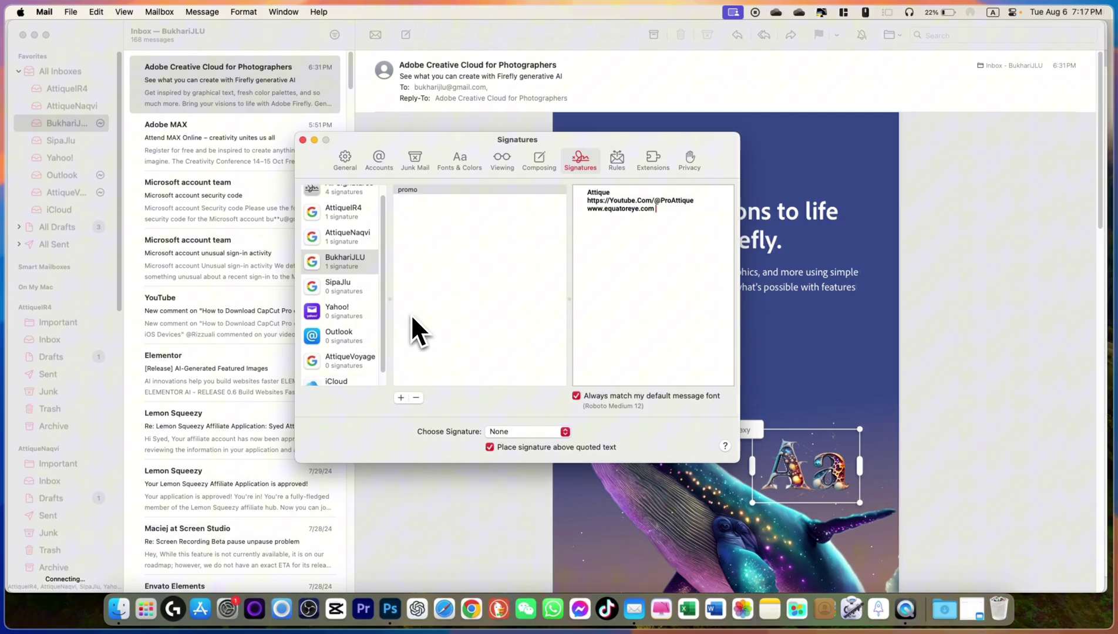
- Assign the first Google account's Personal signature to the Yahoo!, Outlook and last Google accounts as well
scroll(366, 256, up, 2)
click(343, 221)
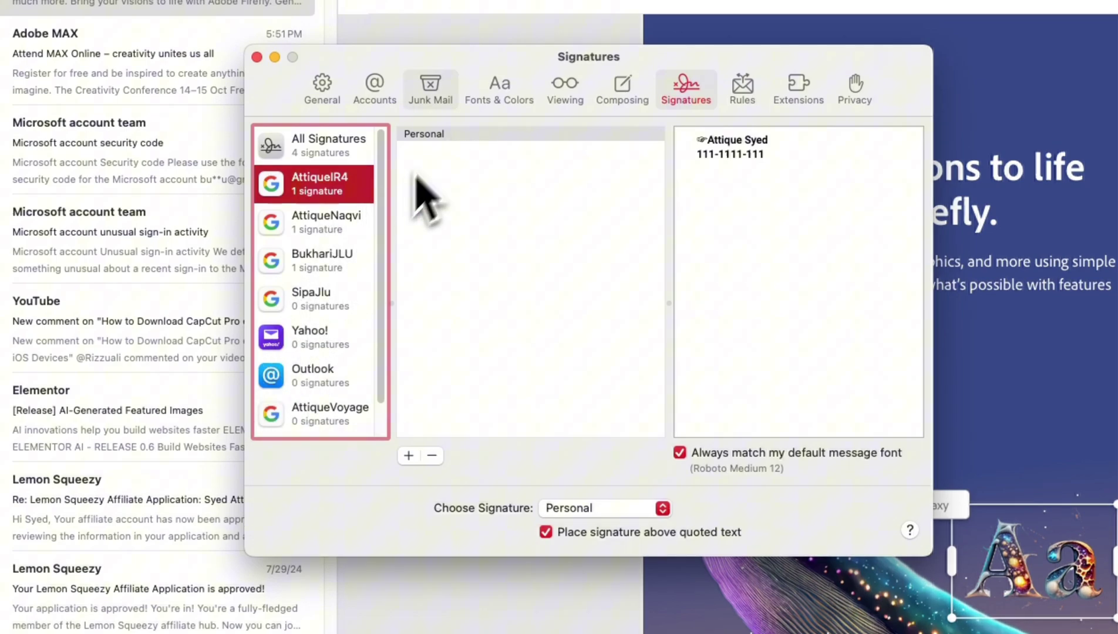
mouse_move(427, 135)
mouse_down()
mouse_move(323, 361)
mouse_move(331, 339)
mouse_up()
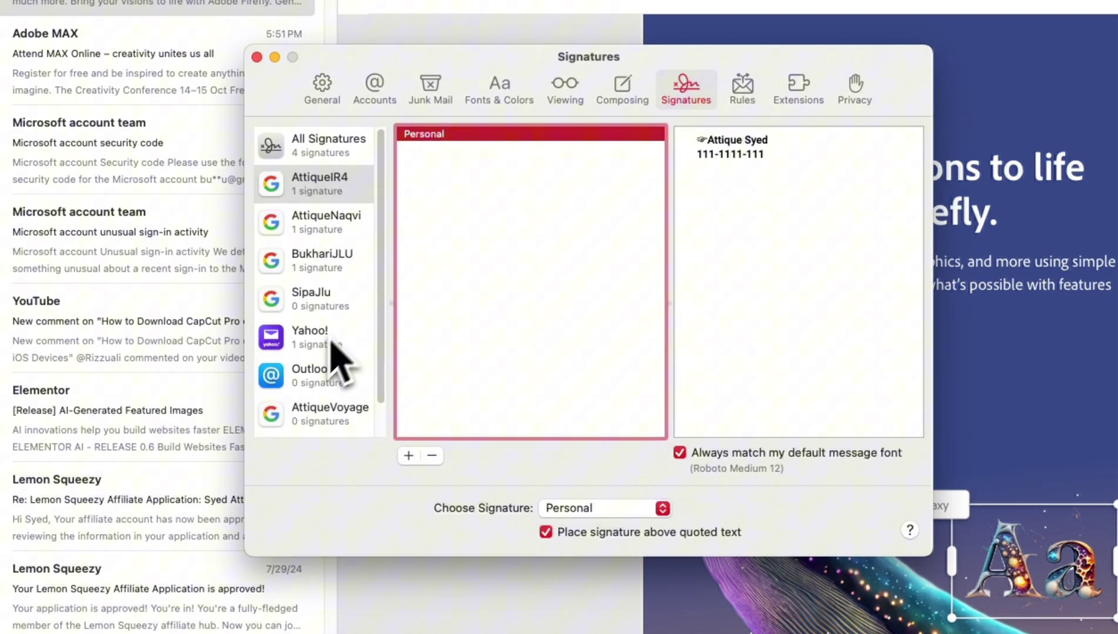
mouse_move(437, 134)
mouse_down()
mouse_move(319, 348)
mouse_move(322, 382)
mouse_up()
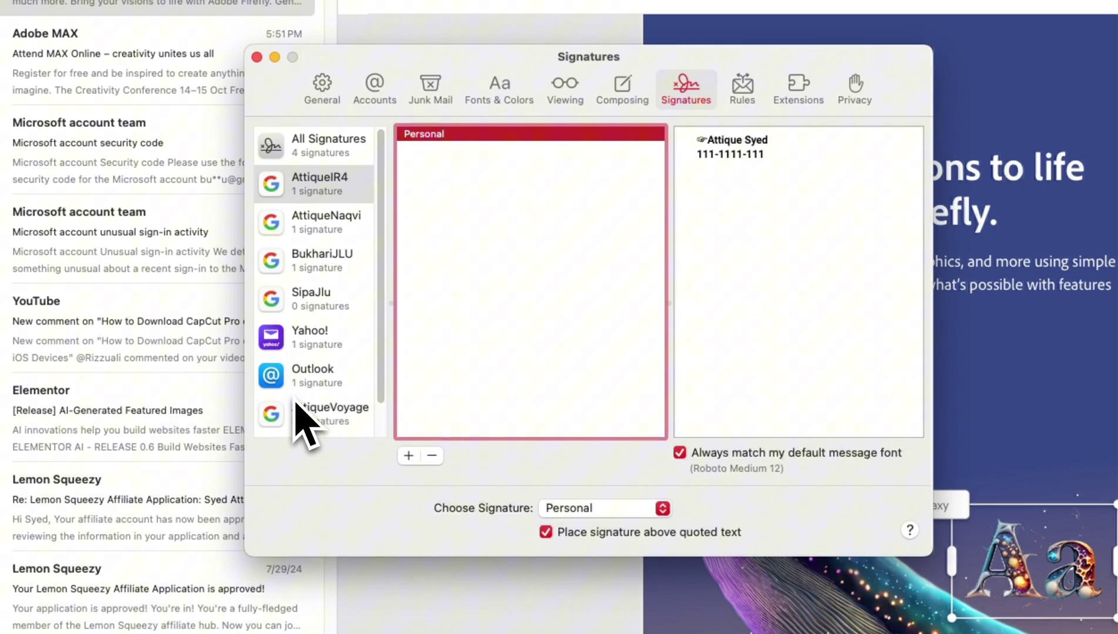
scroll(300, 399, down, 1)
drag(449, 171, 352, 399)
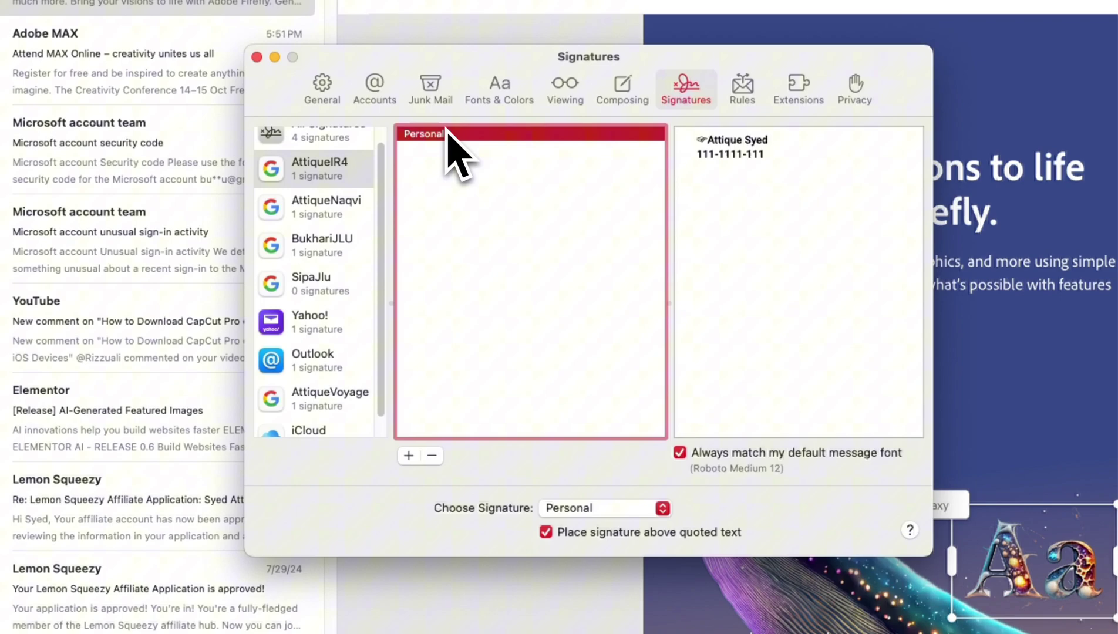
- Assign the third Google account's promo signature to iCloud and show iCloud's signatures
scroll(358, 336, down, 1)
click(332, 421)
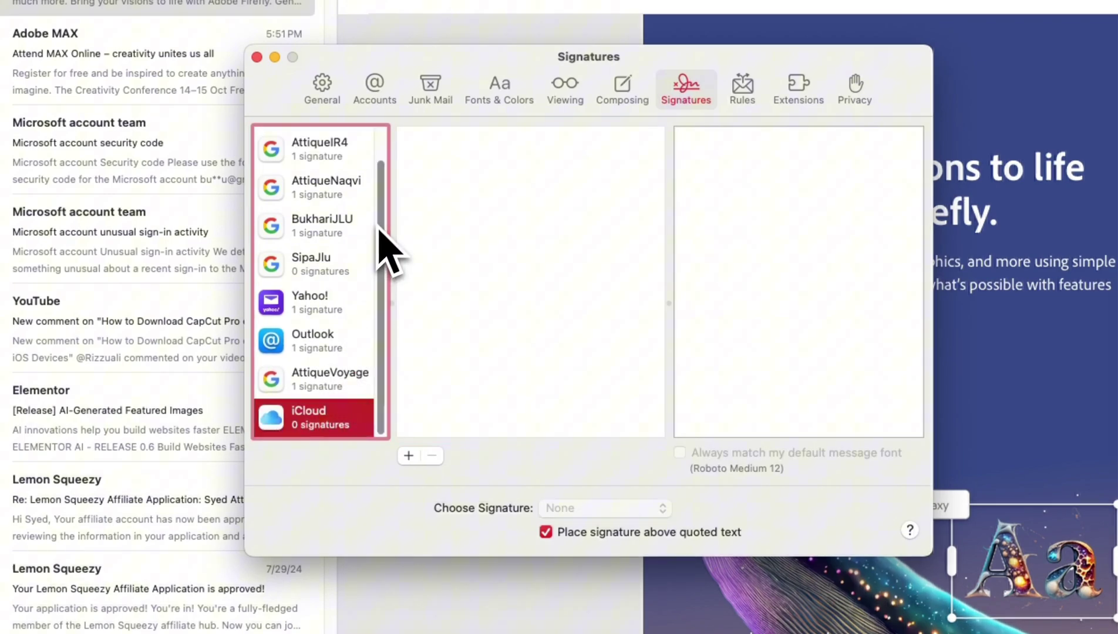
click(330, 232)
mouse_move(428, 134)
mouse_down()
mouse_move(407, 287)
mouse_move(317, 444)
mouse_move(319, 432)
mouse_up()
click(323, 417)
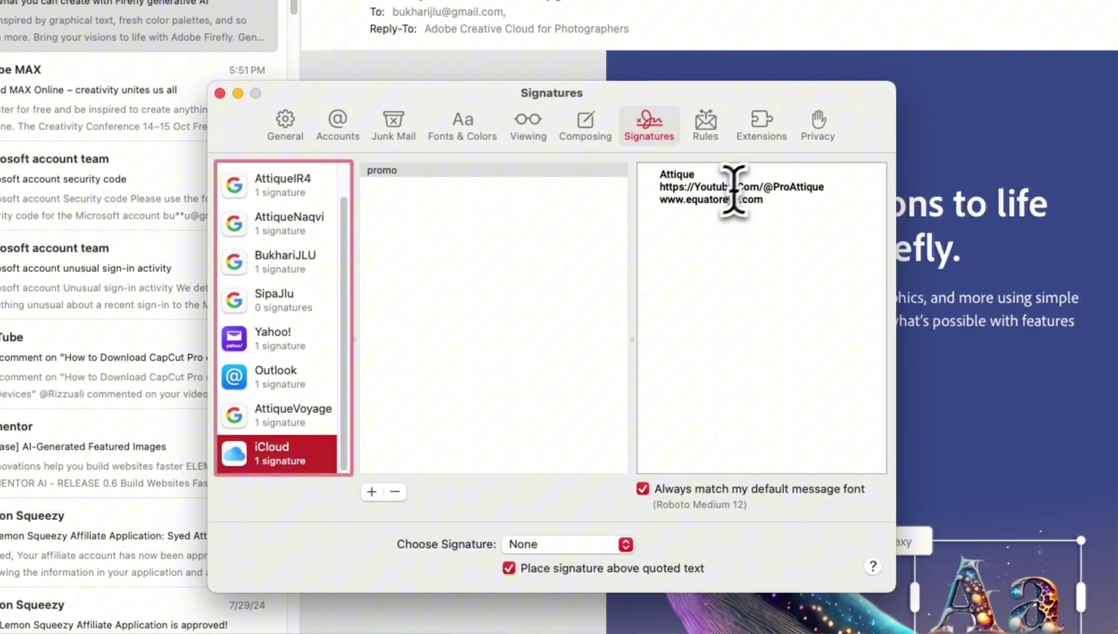
click(793, 165)
drag(749, 215, 657, 211)
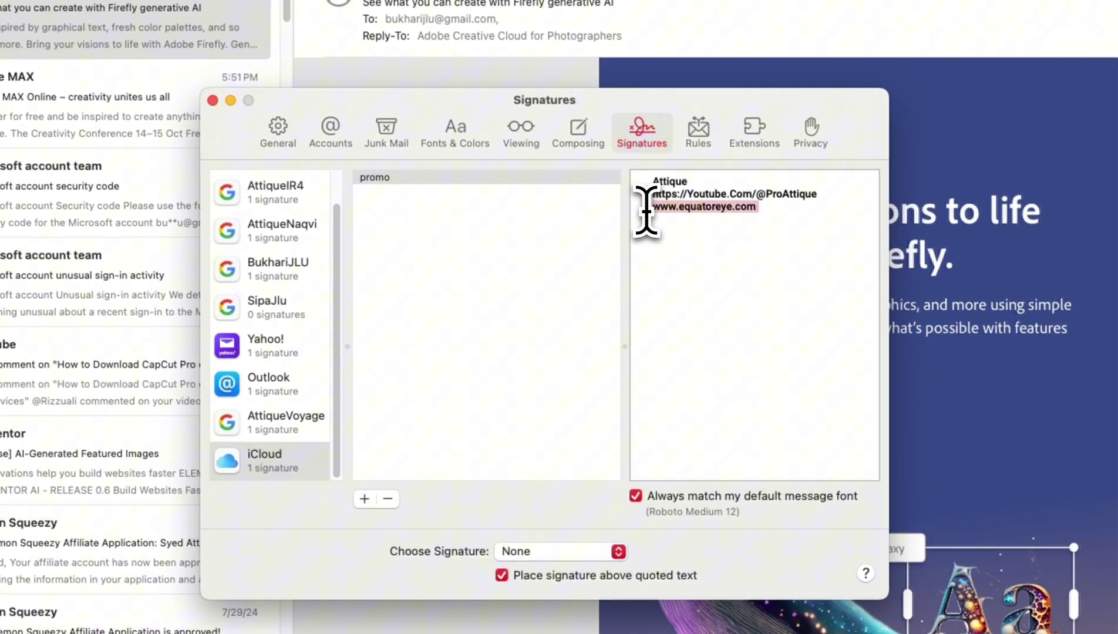
key(BackSpace)
- Review the signatures of the last and third Google accounts, plus Personal, Business and promo under All Signatures
click(298, 427)
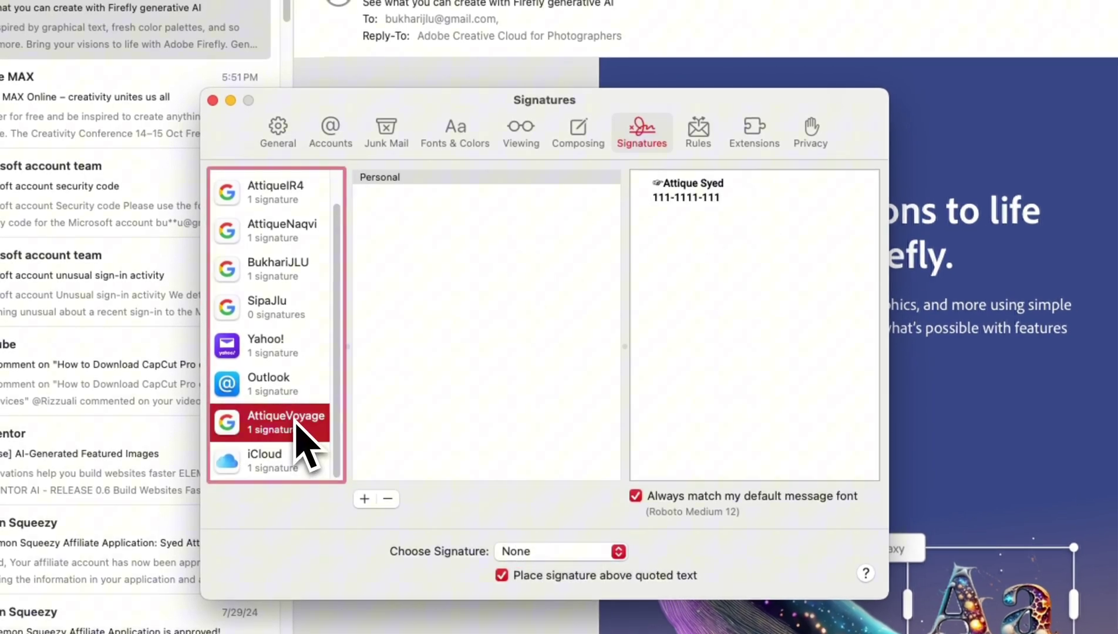
click(278, 269)
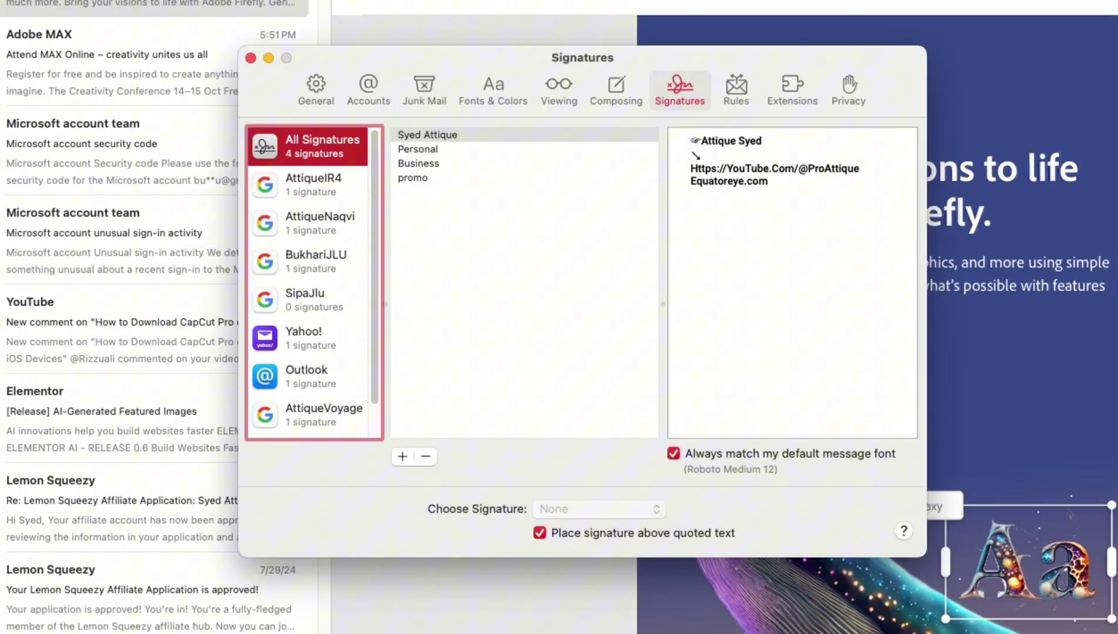
click(432, 150)
click(428, 164)
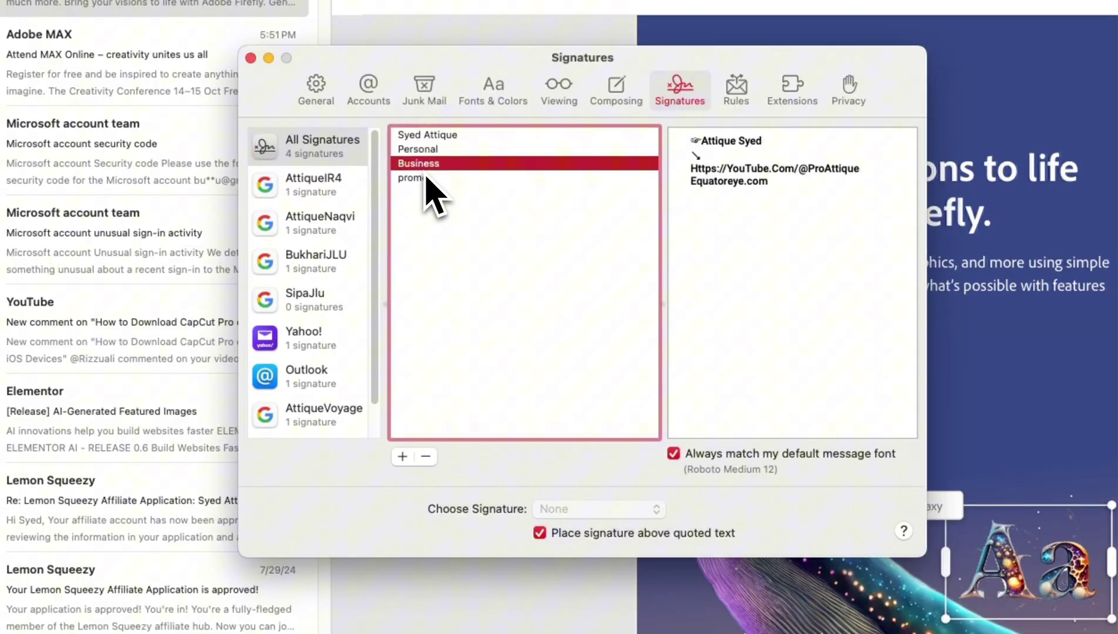
click(420, 178)
click(432, 164)
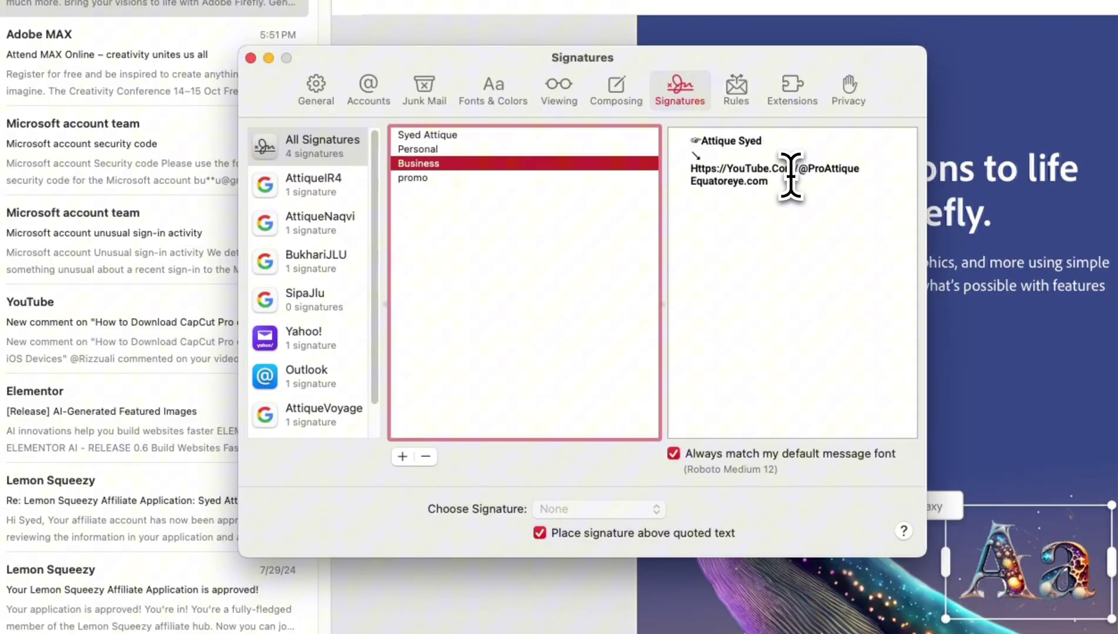
- Copy "Latest and final logo .png" from Downloads in Finder and paste it below Equatoreye.com in Mail's Business signature
click(790, 179)
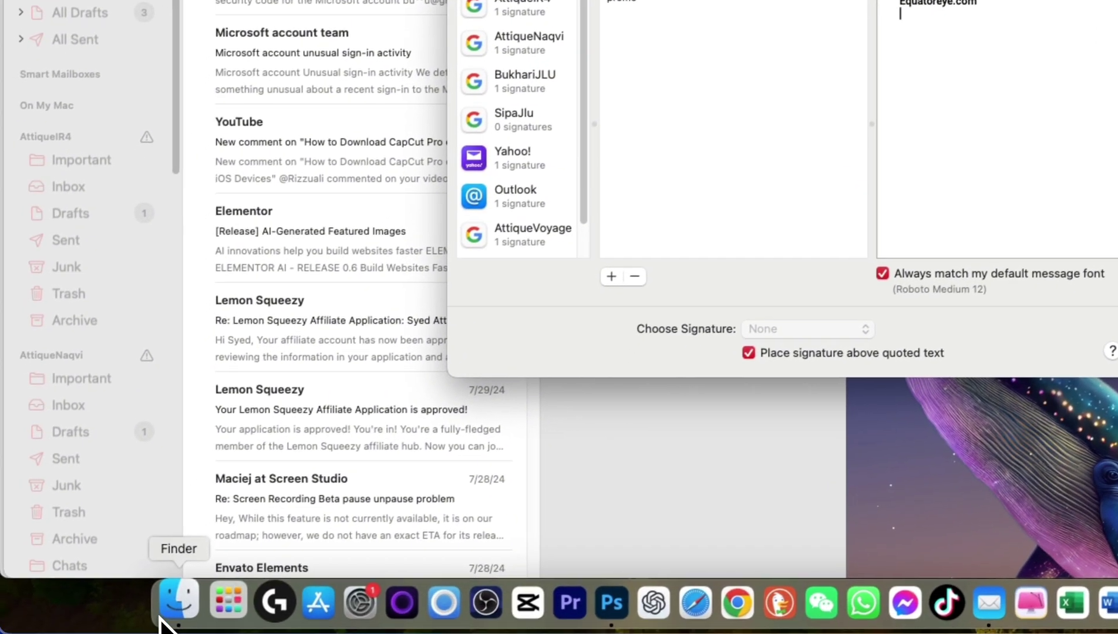
click(168, 605)
click(365, 117)
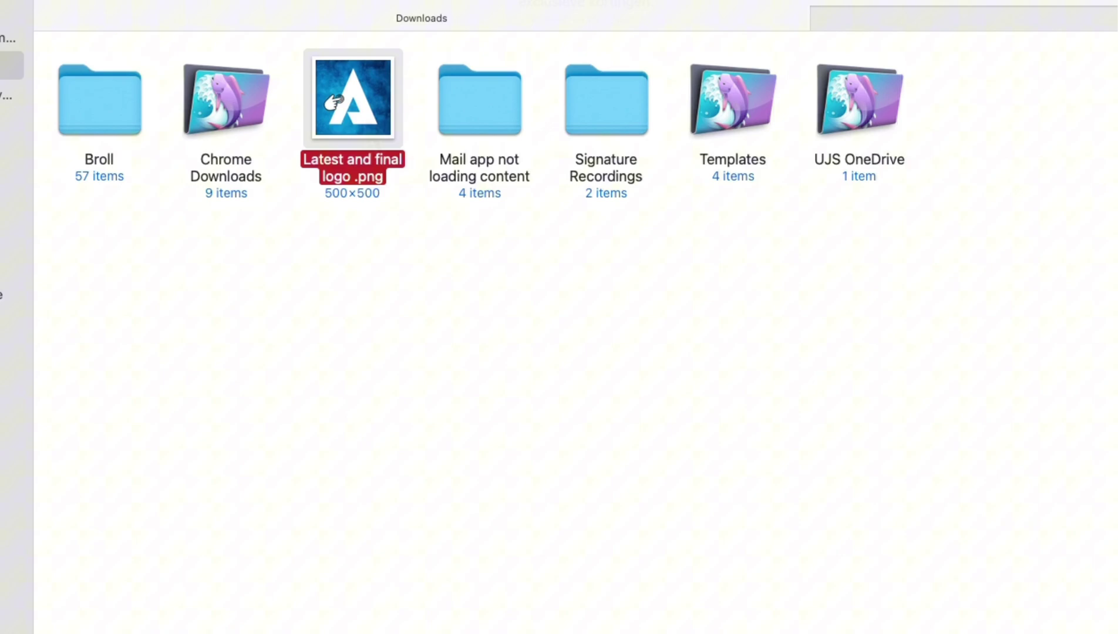
key(super+c)
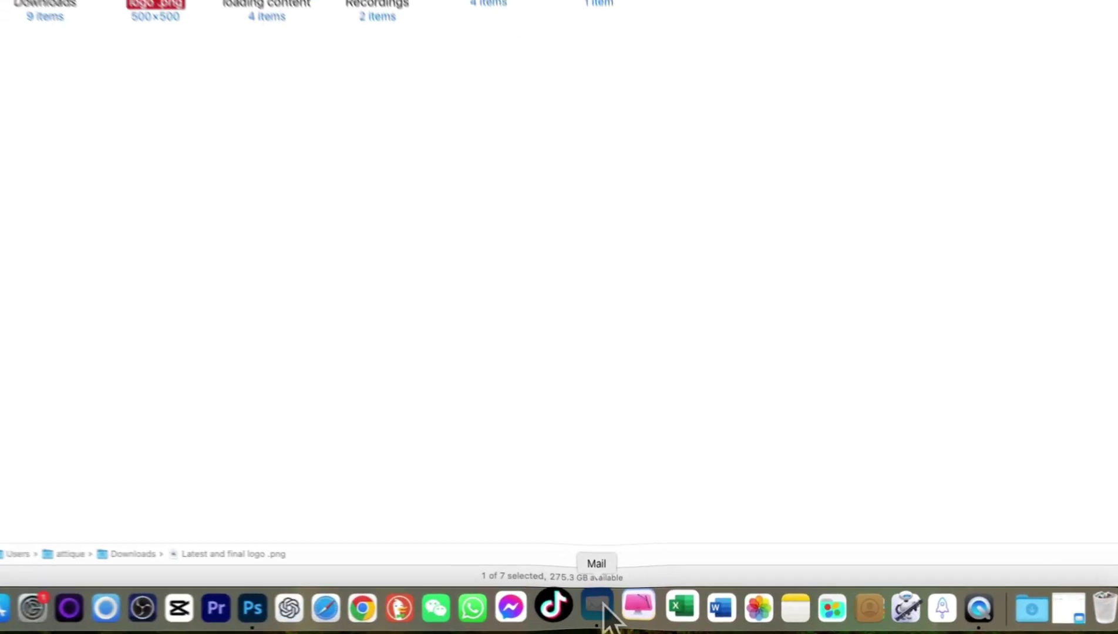
click(603, 608)
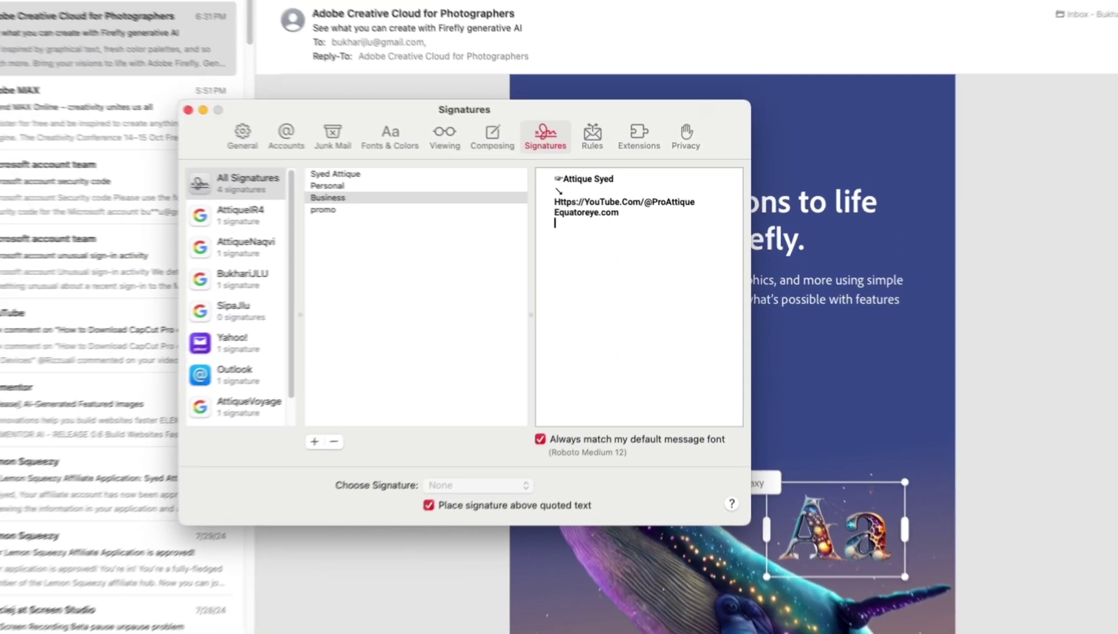
key(super+v)
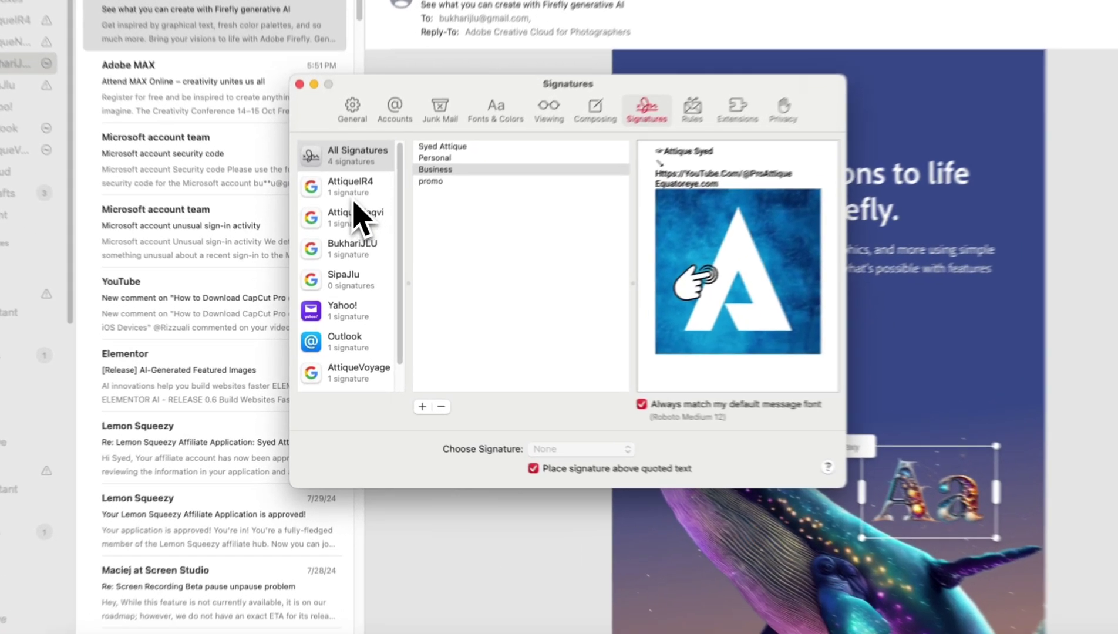
- Review the signatures assigned to the first four Google accounts
click(344, 222)
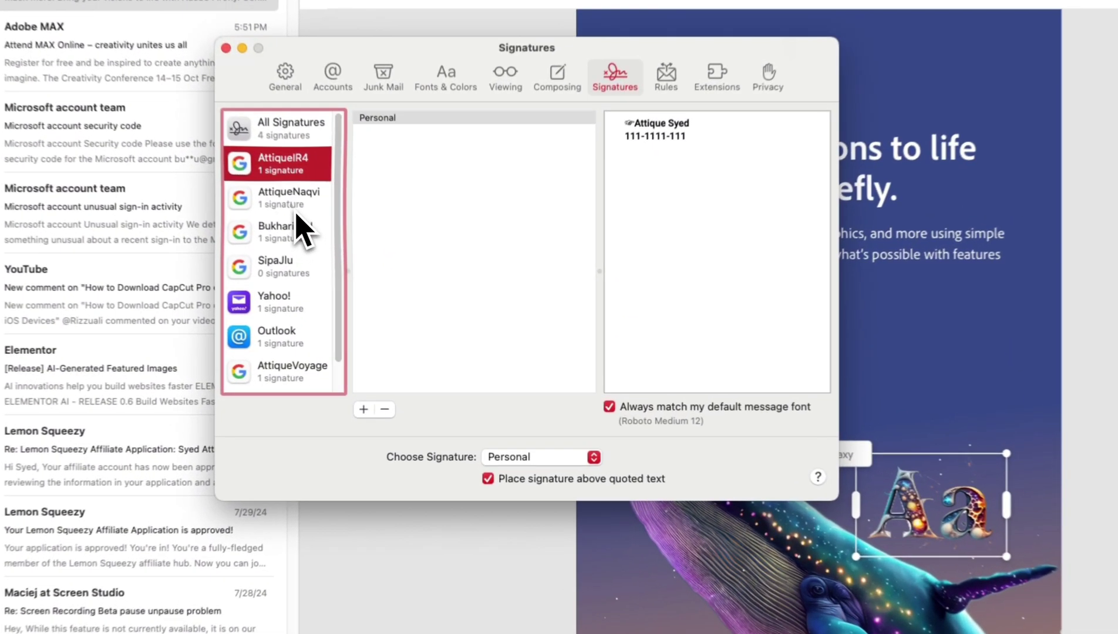
click(347, 246)
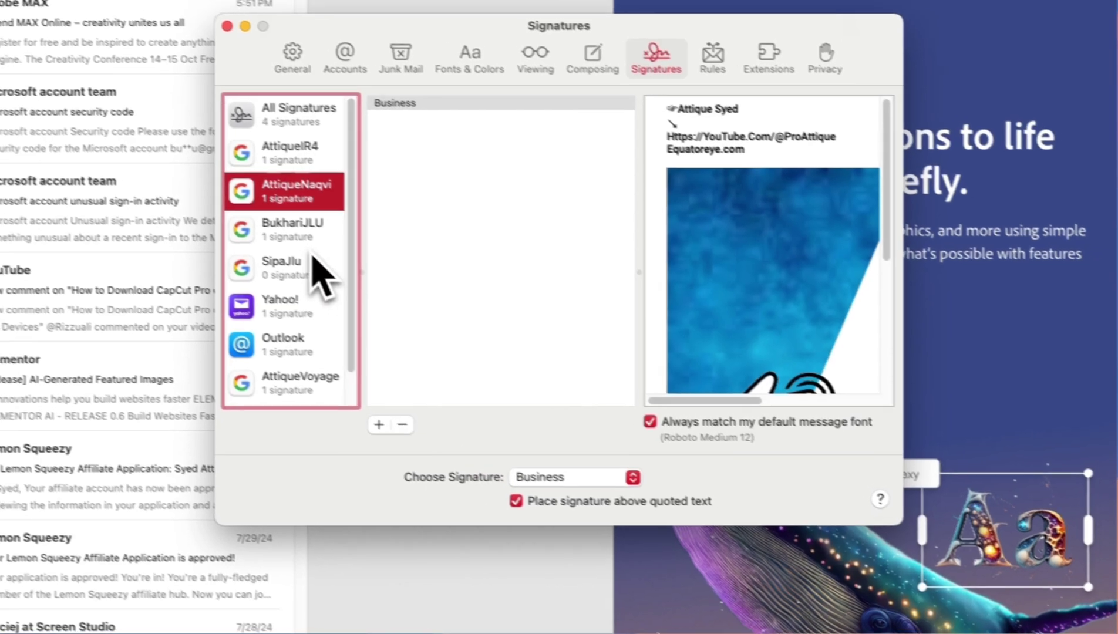
click(256, 218)
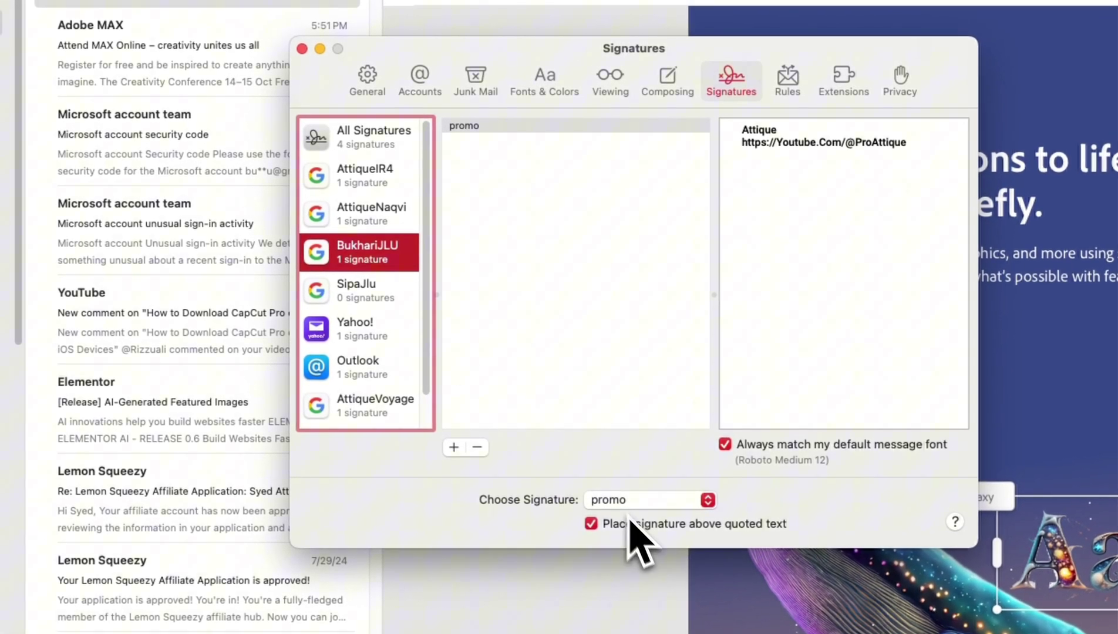
click(382, 293)
- Make the name line of the first signature under All Signatures bold, trying italic and underline on it and removing both
click(377, 134)
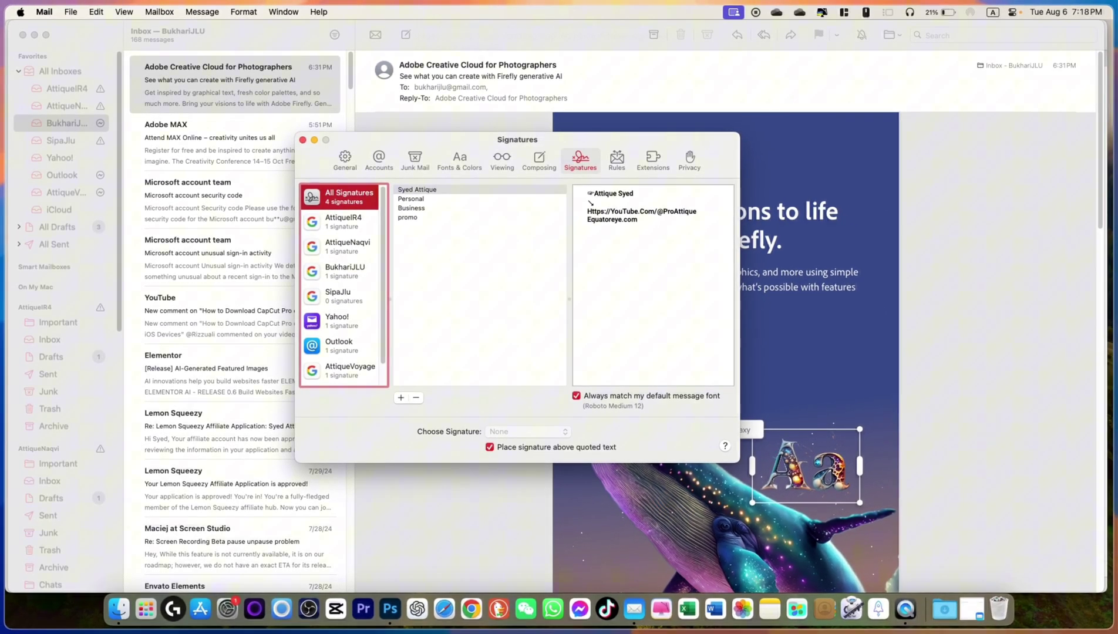
drag(531, 140, 301, 61)
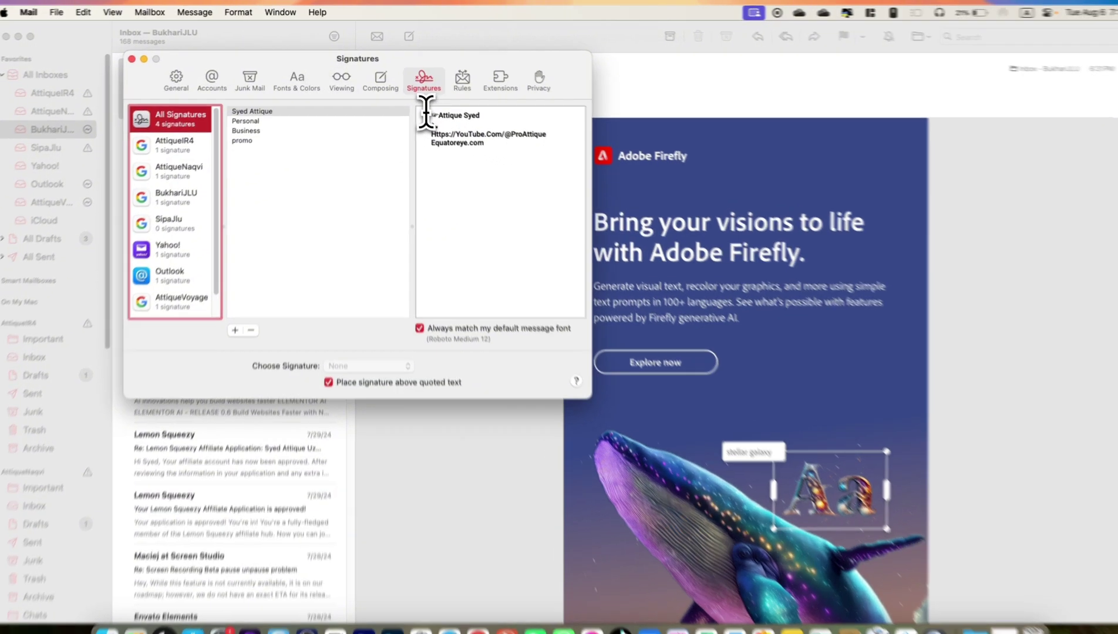
drag(427, 110, 481, 109)
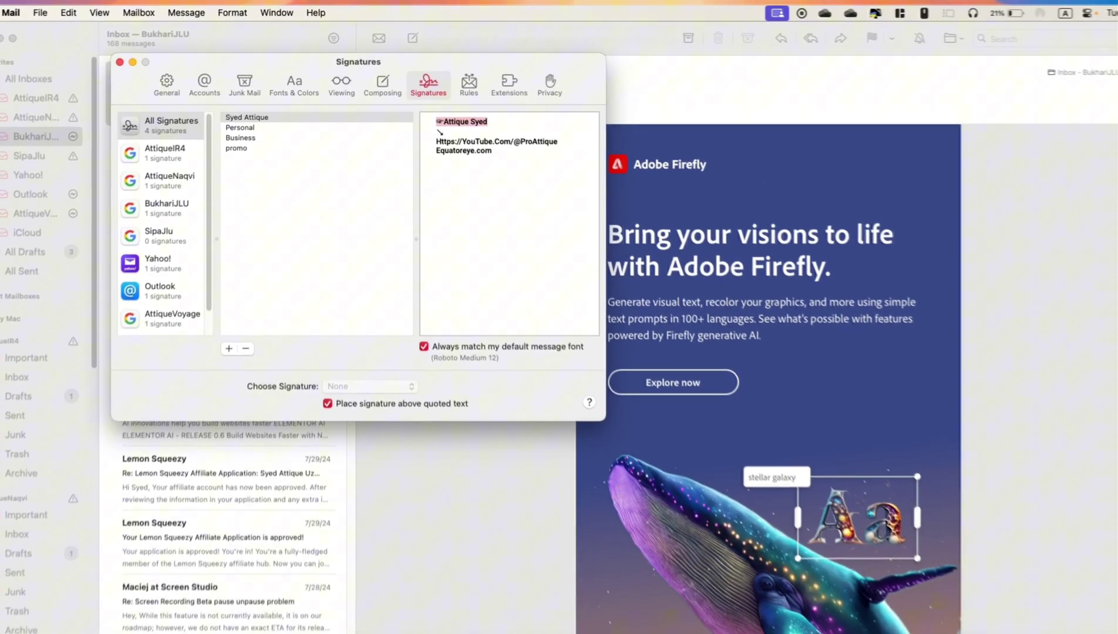
key(super+b)
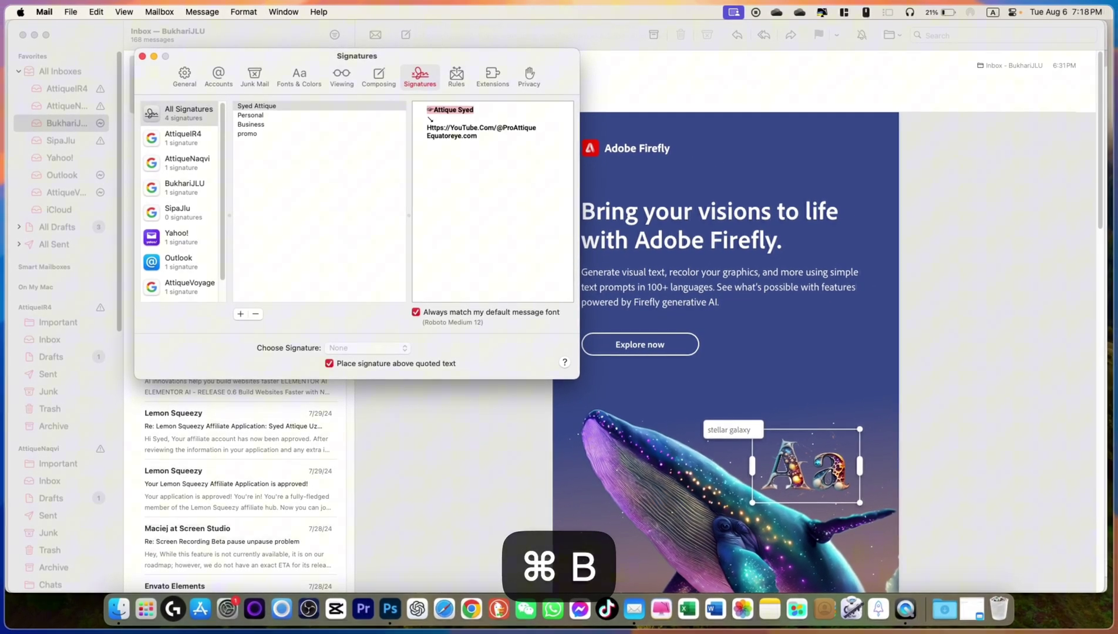
key(super+i)
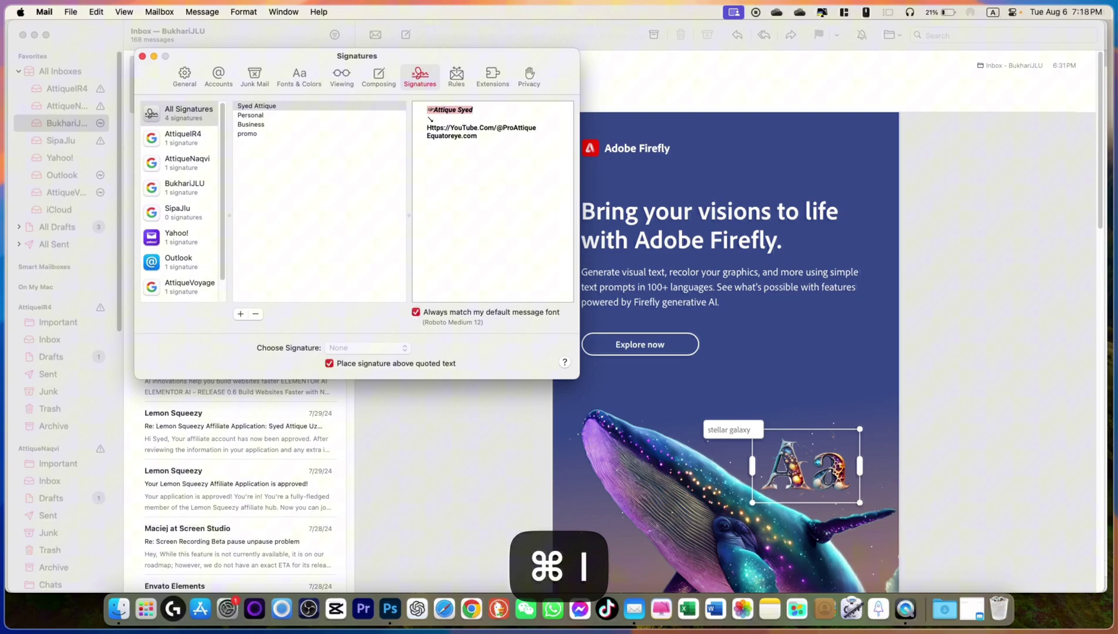
key(super+u)
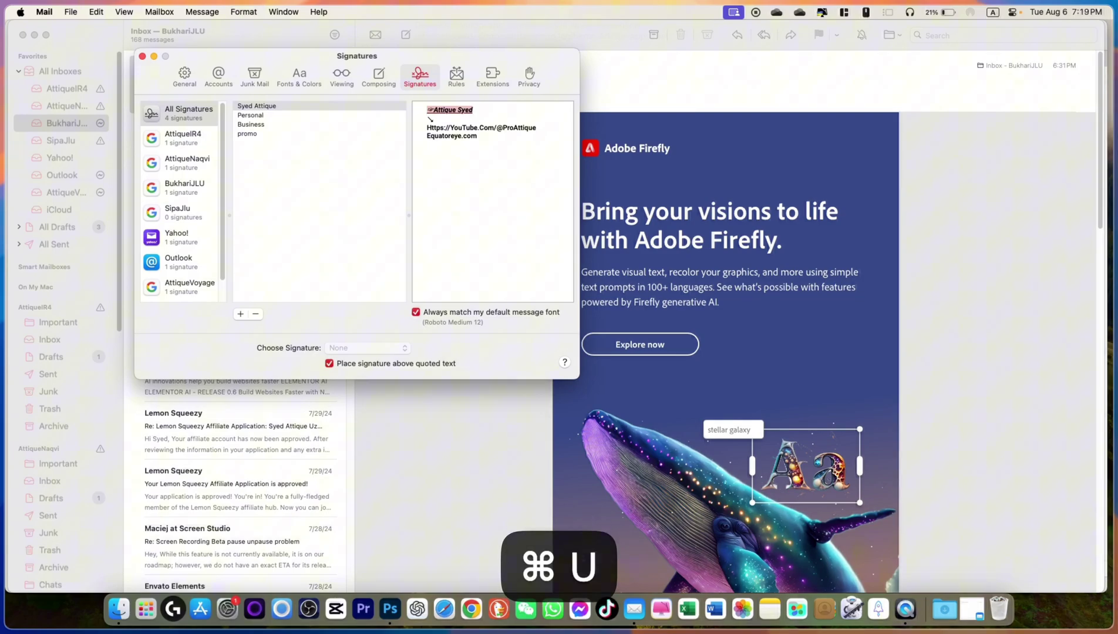
key(super+i)
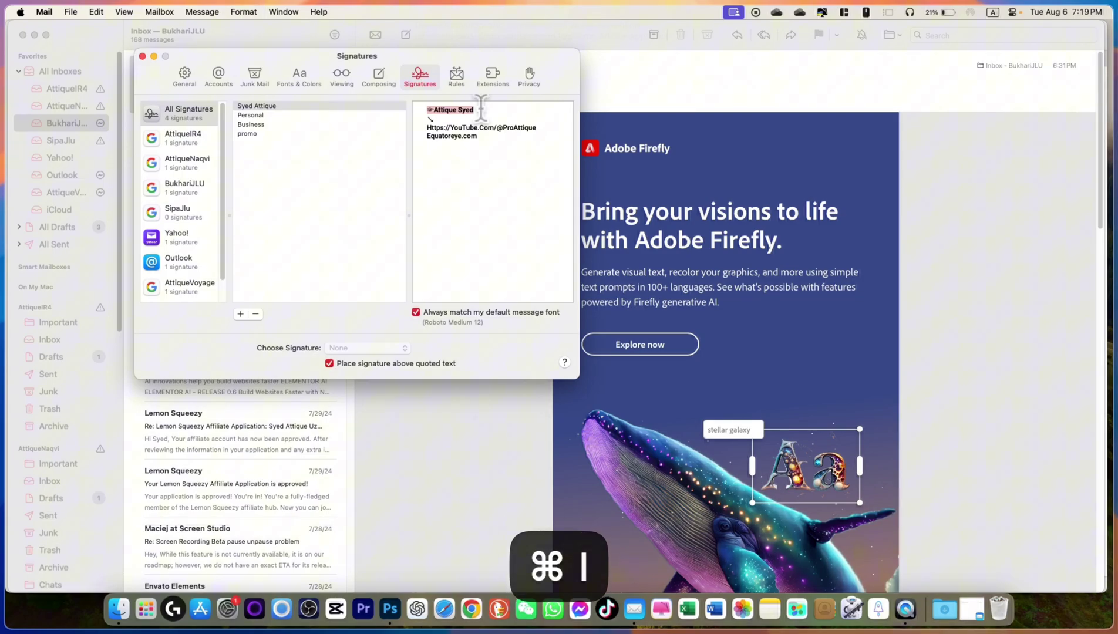
- Color the name line of the first signature blue
click(244, 11)
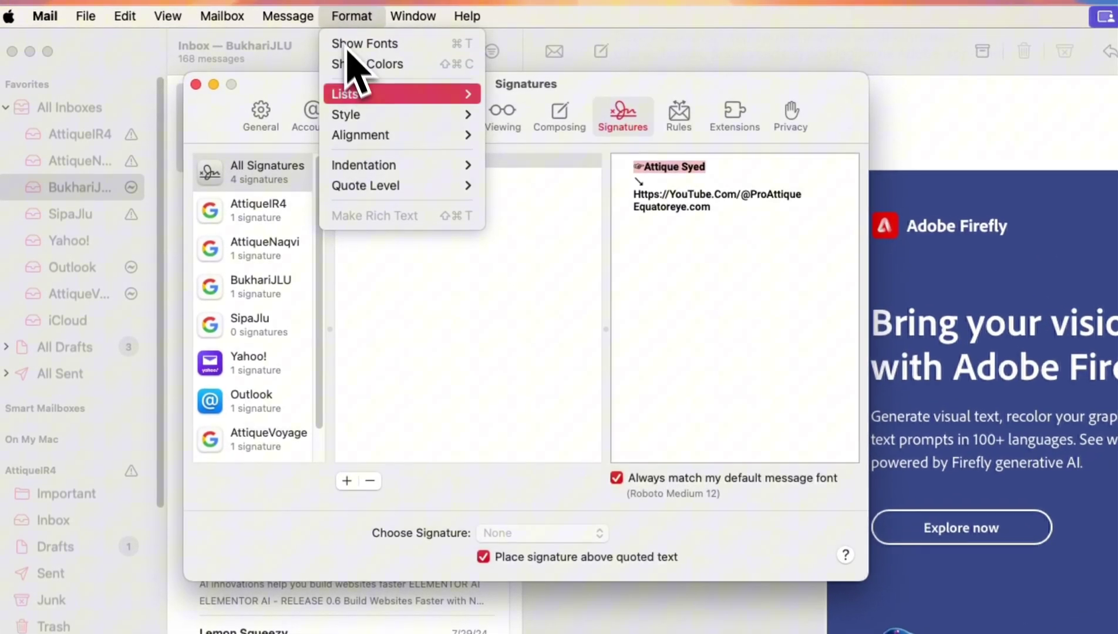
mouse_move(415, 116)
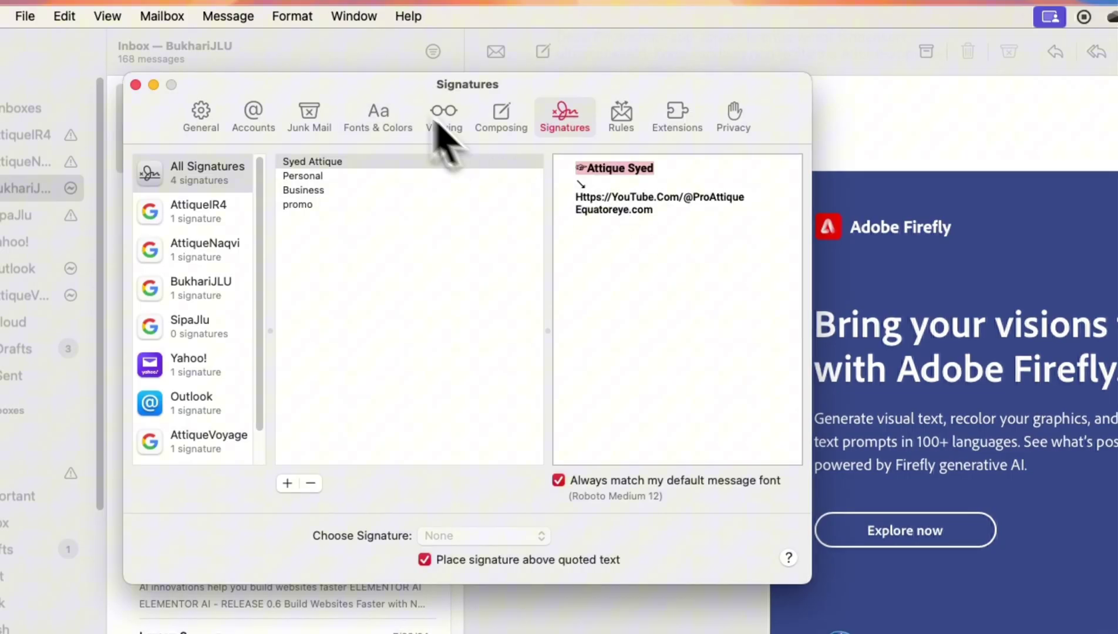
click(292, 15)
mouse_move(303, 141)
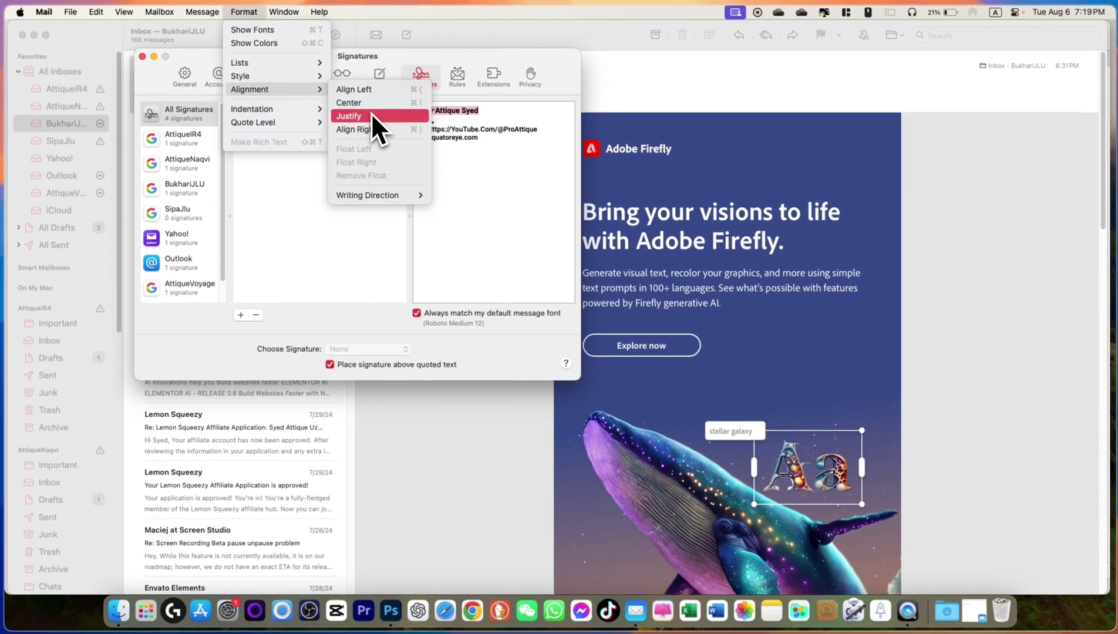
mouse_move(264, 111)
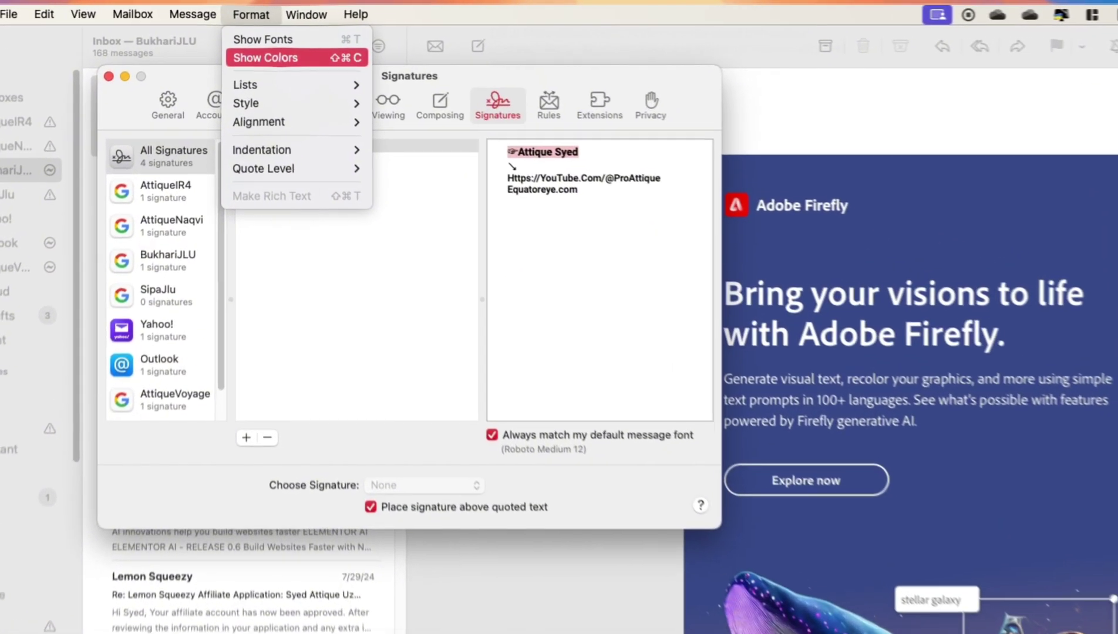
click(267, 46)
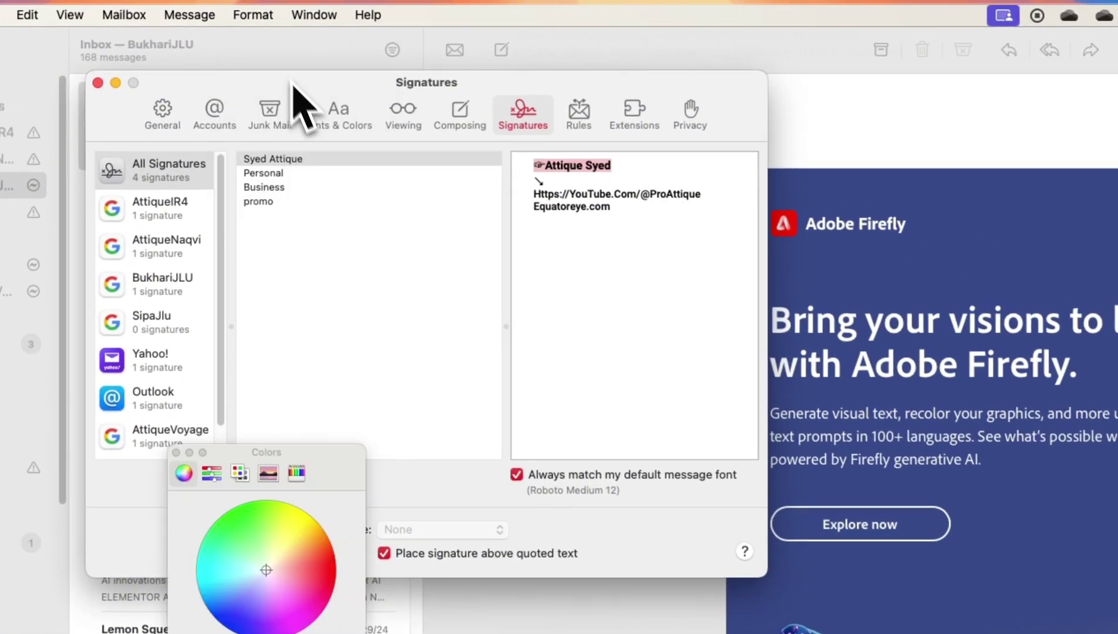
mouse_move(324, 467)
mouse_down()
mouse_move(702, 234)
mouse_move(494, 294)
mouse_up()
click(396, 440)
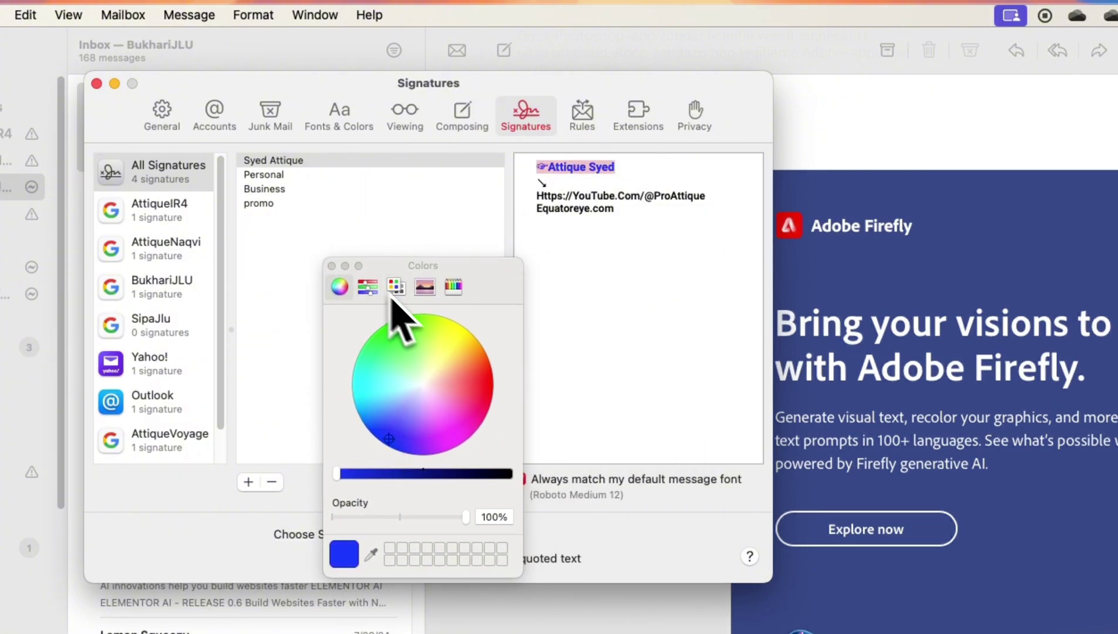
click(332, 267)
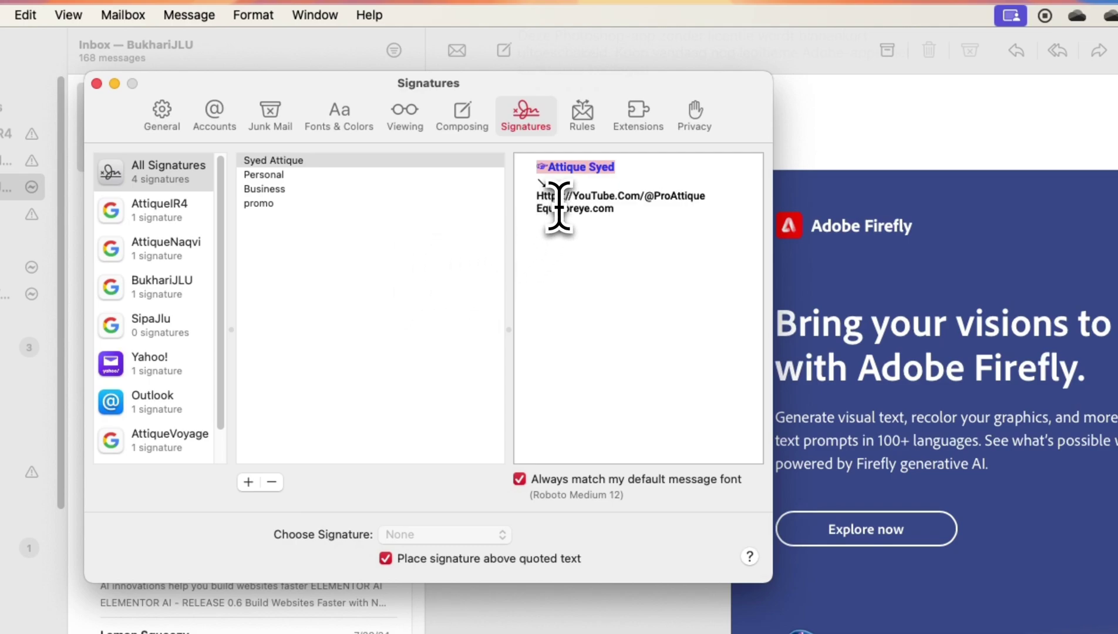
- Italicize and underline the YouTube and Equatoreye.com lines in the first signature
drag(541, 200, 628, 203)
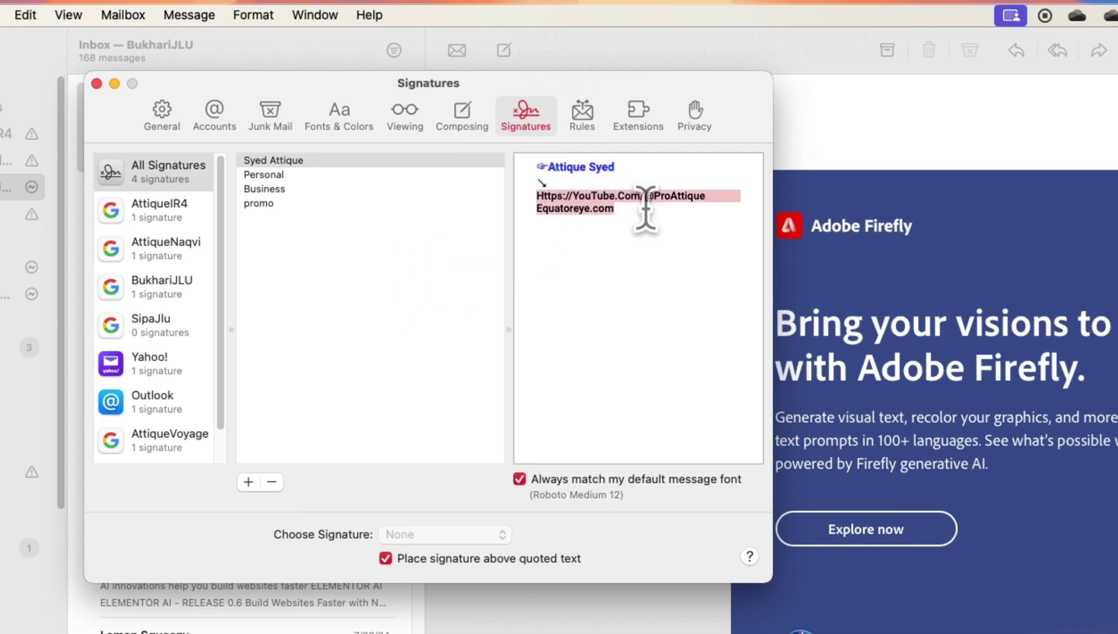
key(super+i)
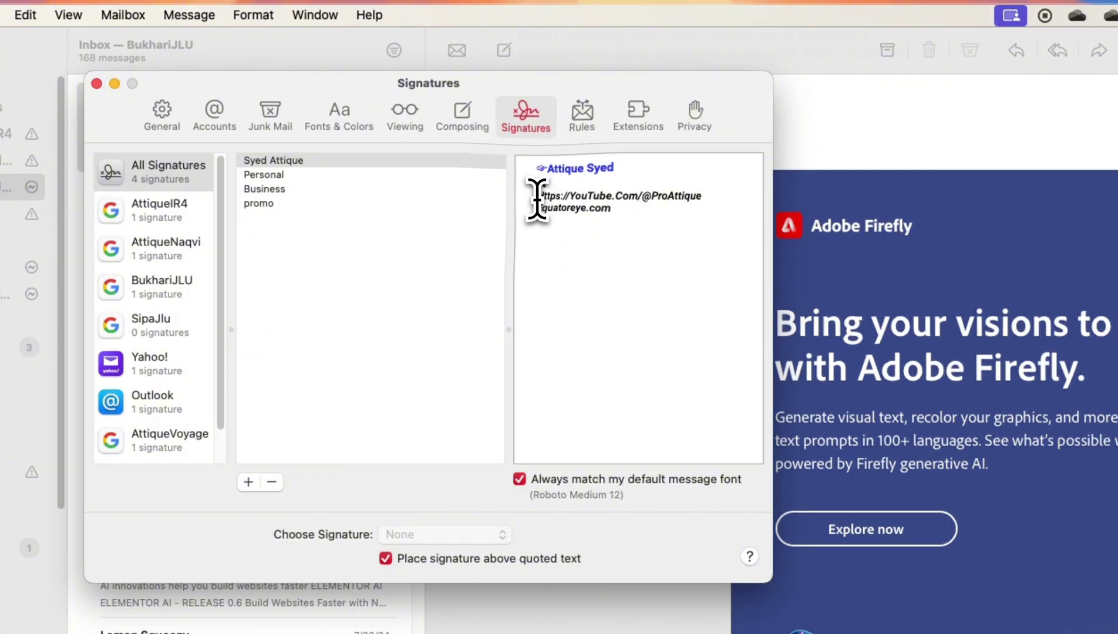
key(super+u)
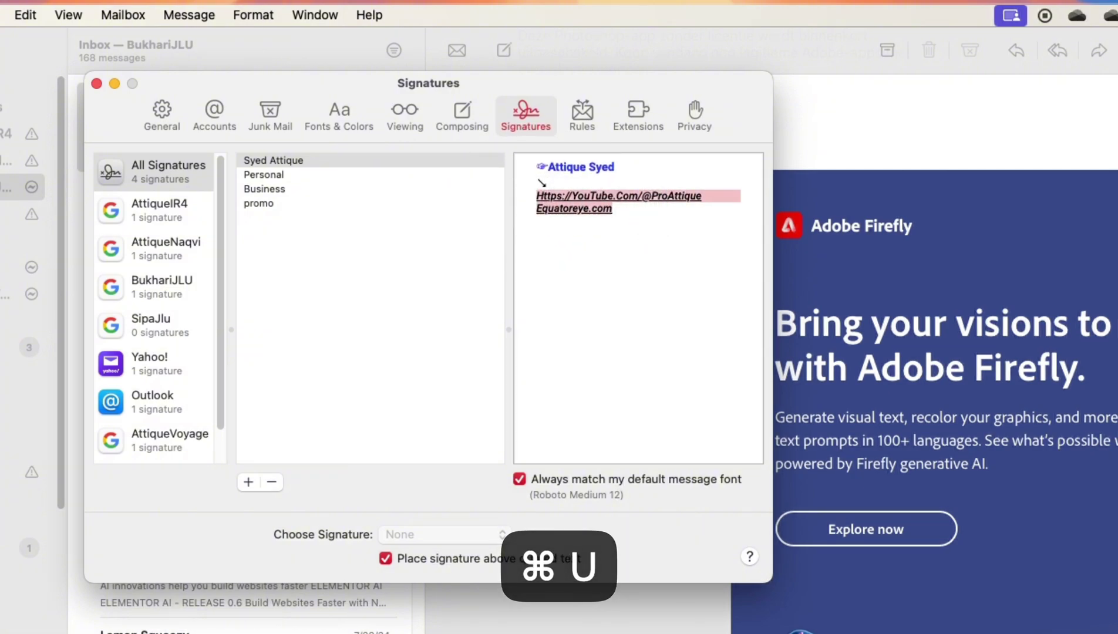
- Color the YouTube and Equatoreye.com lines in the Business signature cyan
click(258, 175)
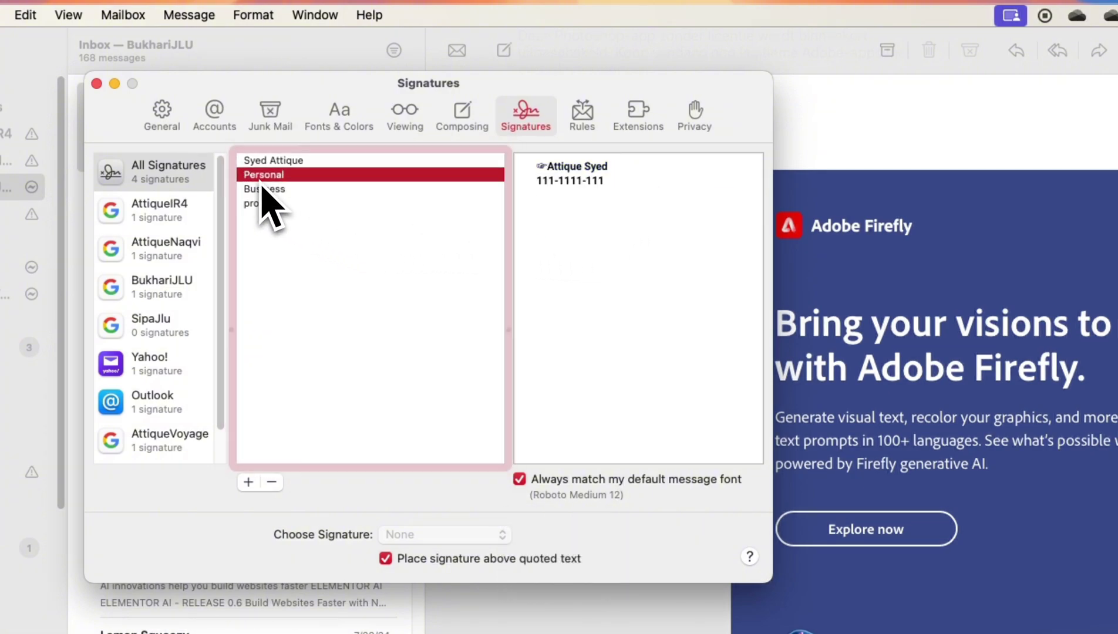
click(334, 203)
click(322, 190)
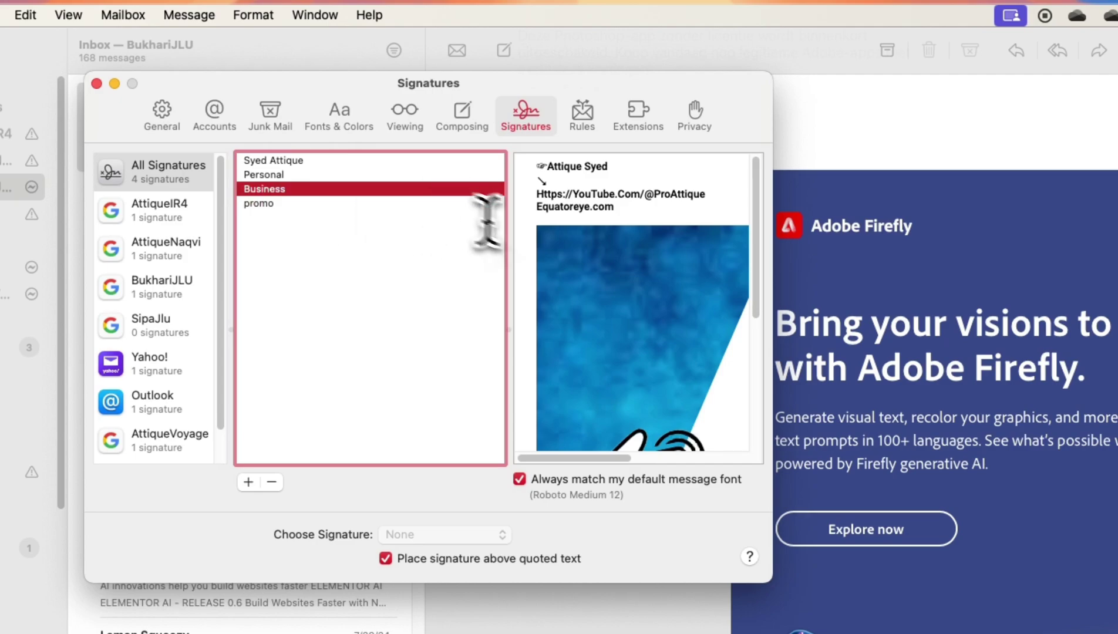
drag(531, 194, 657, 214)
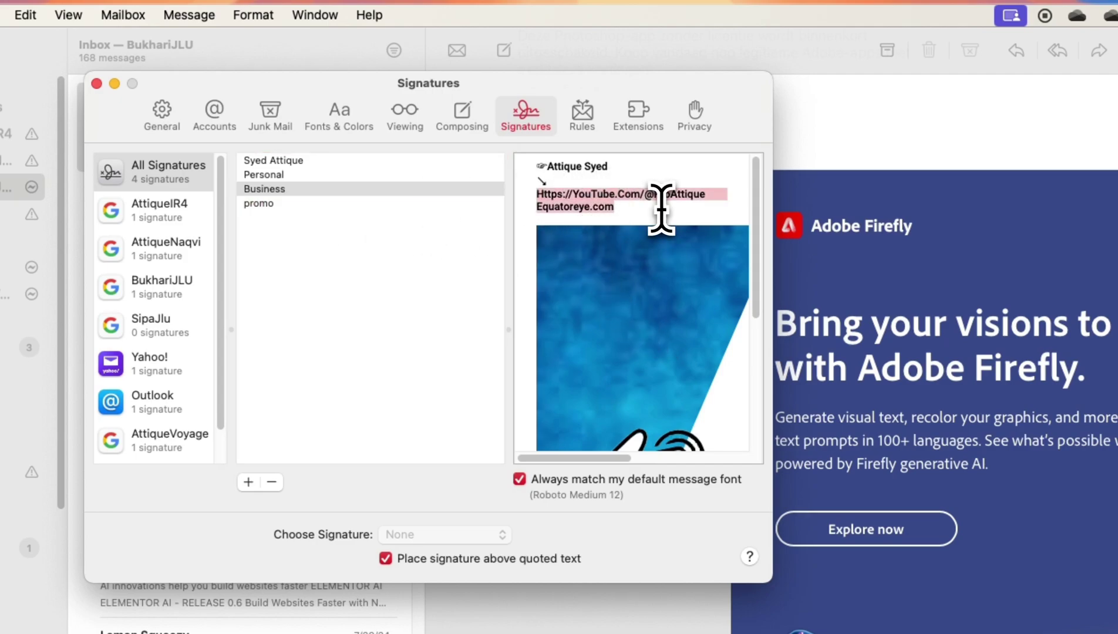
click(261, 14)
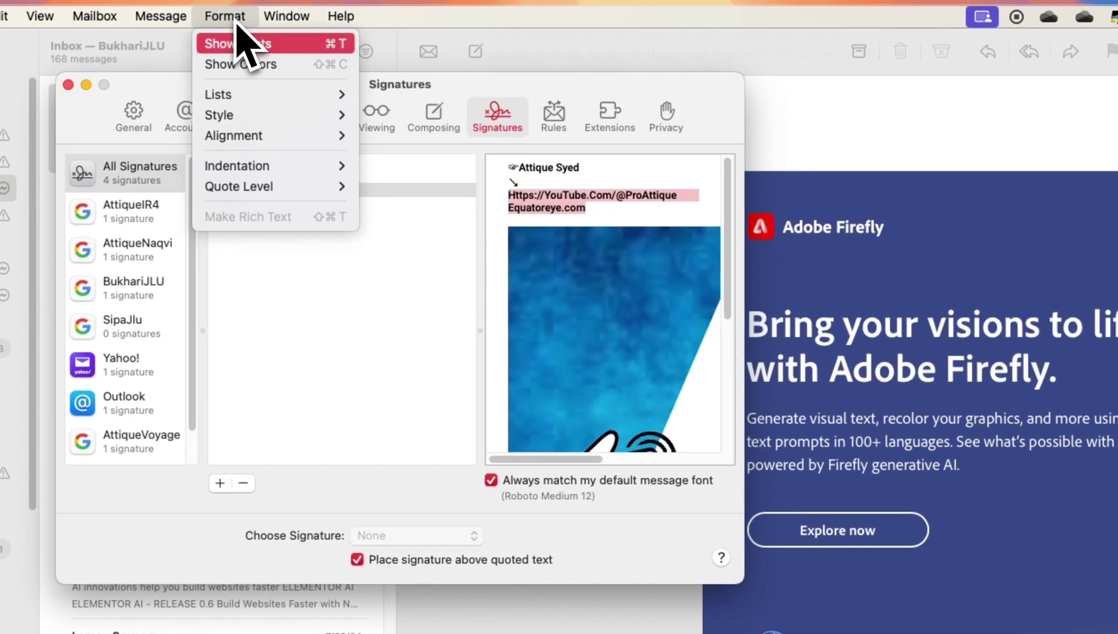
click(259, 64)
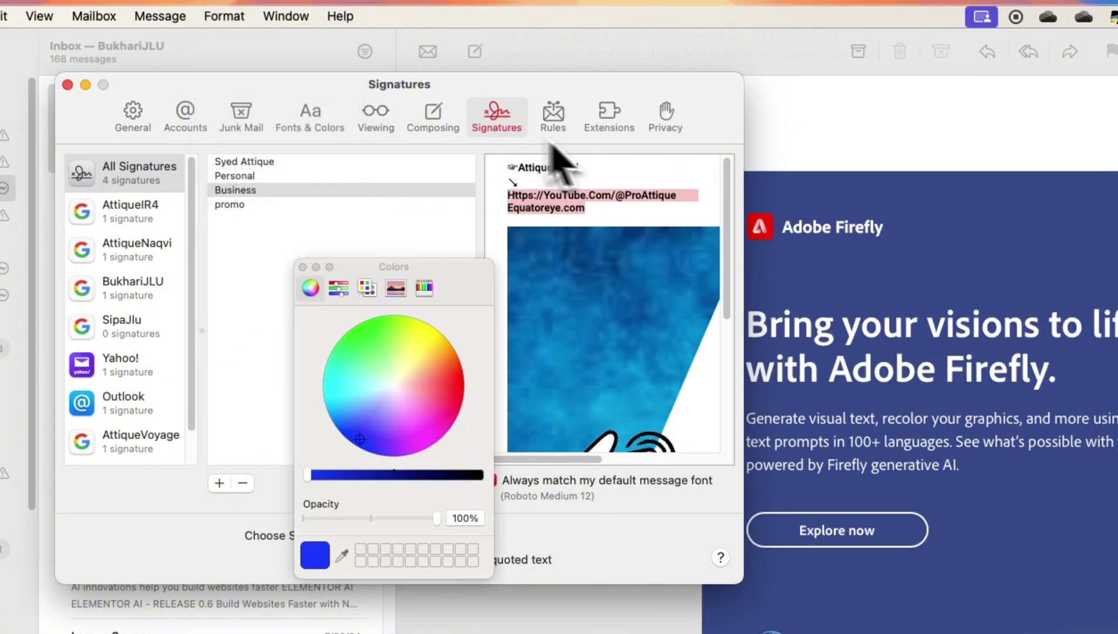
drag(459, 408, 440, 367)
drag(440, 372, 327, 387)
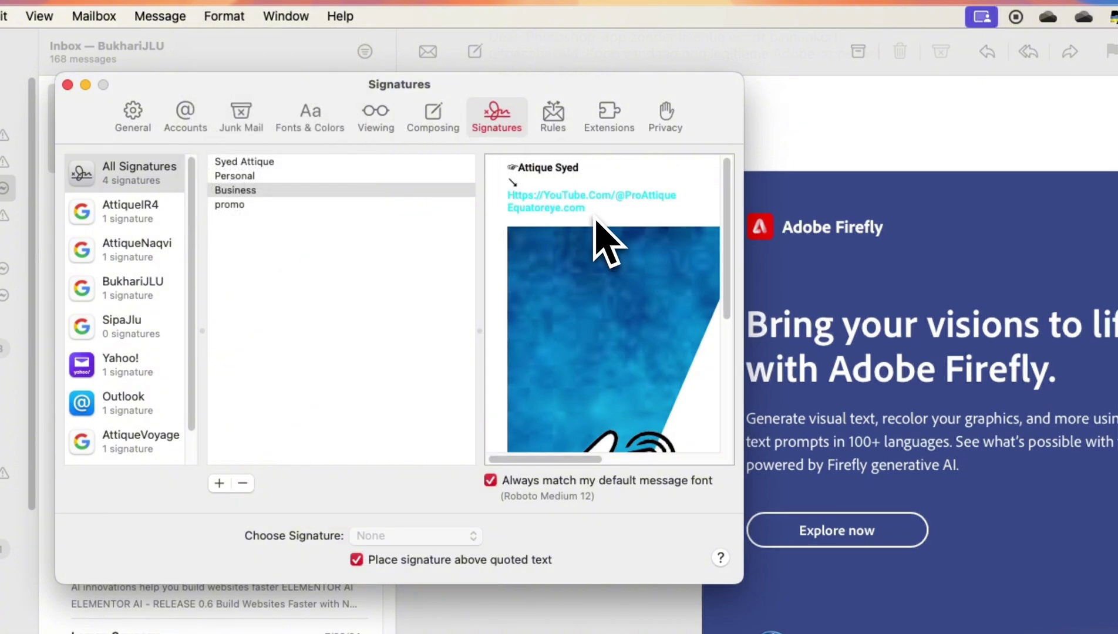
- Change the typeface of the Business signature's name line to Monaco
drag(580, 161, 429, 164)
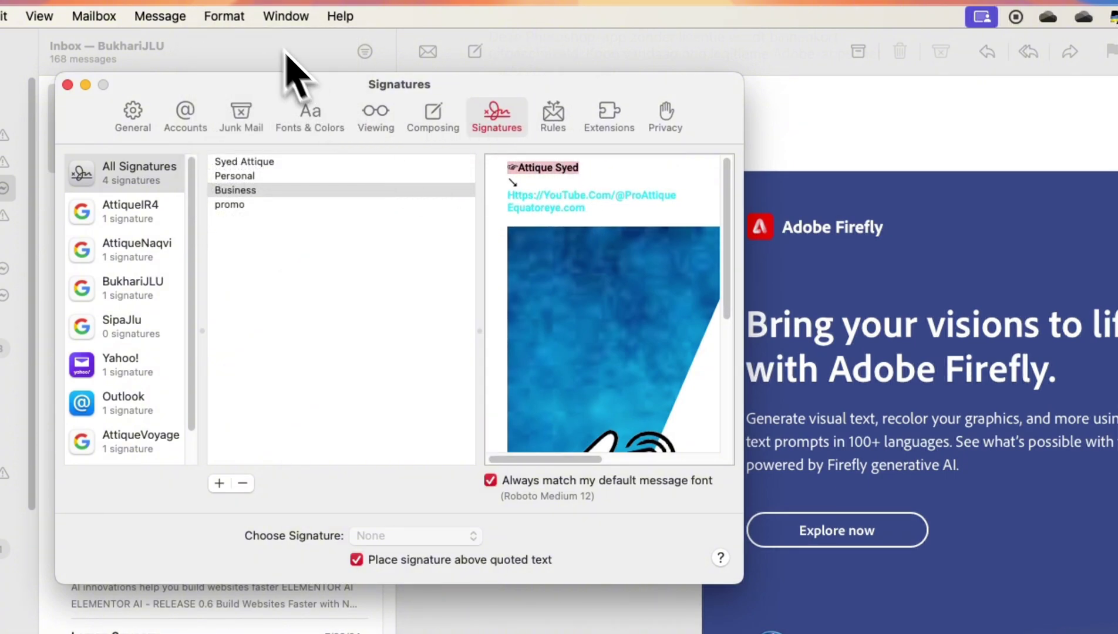
click(223, 23)
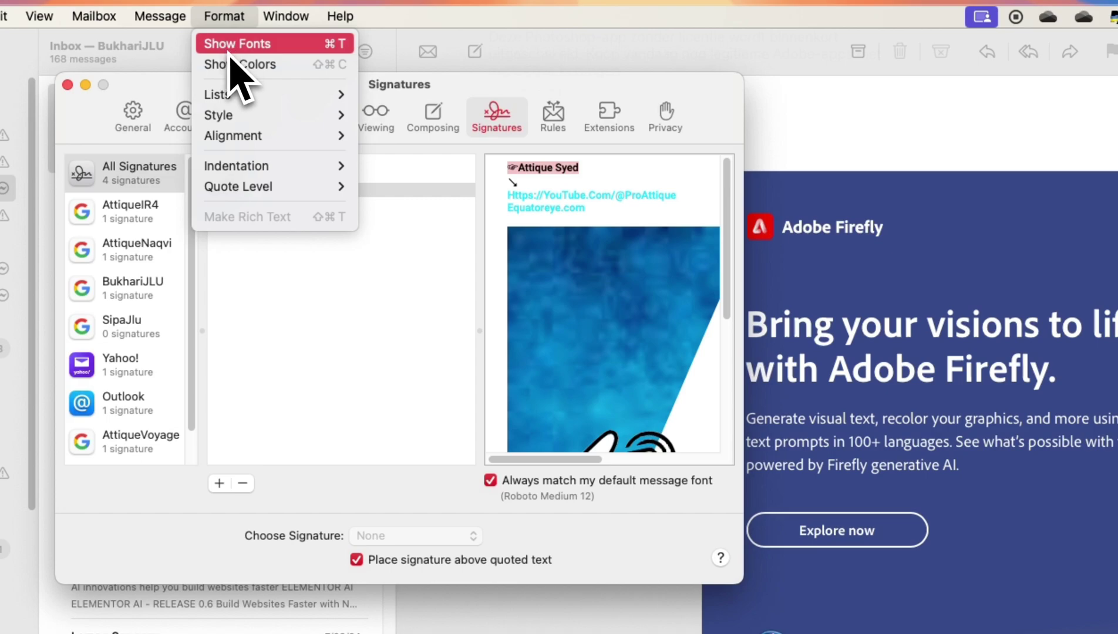
click(230, 50)
drag(516, 329, 998, 217)
scroll(554, 343, down, 1)
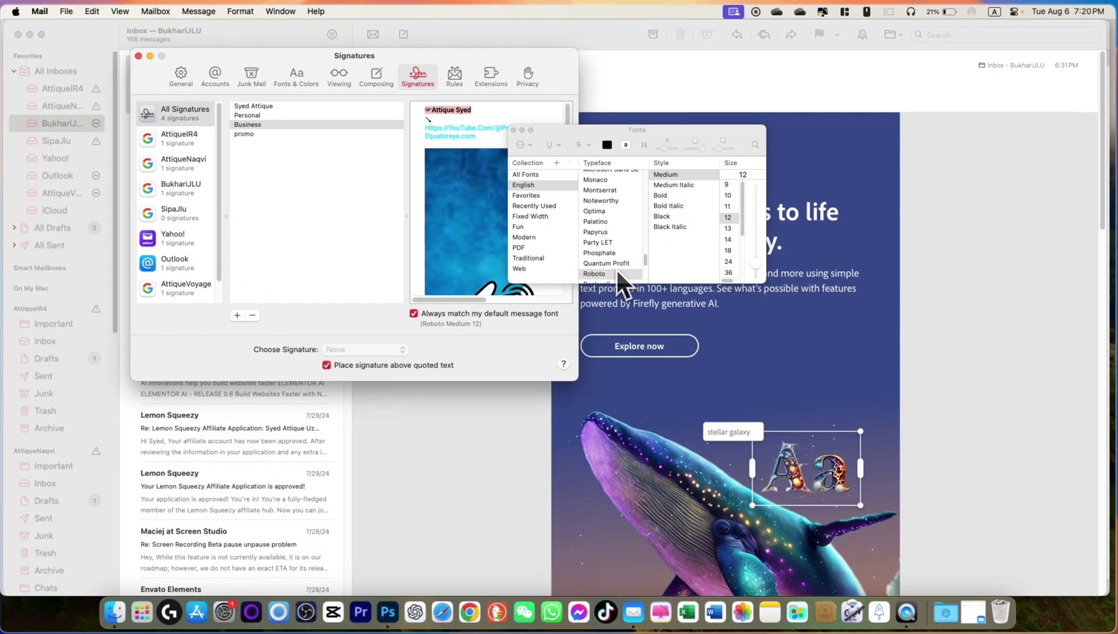
scroll(618, 271, up, 1)
click(596, 187)
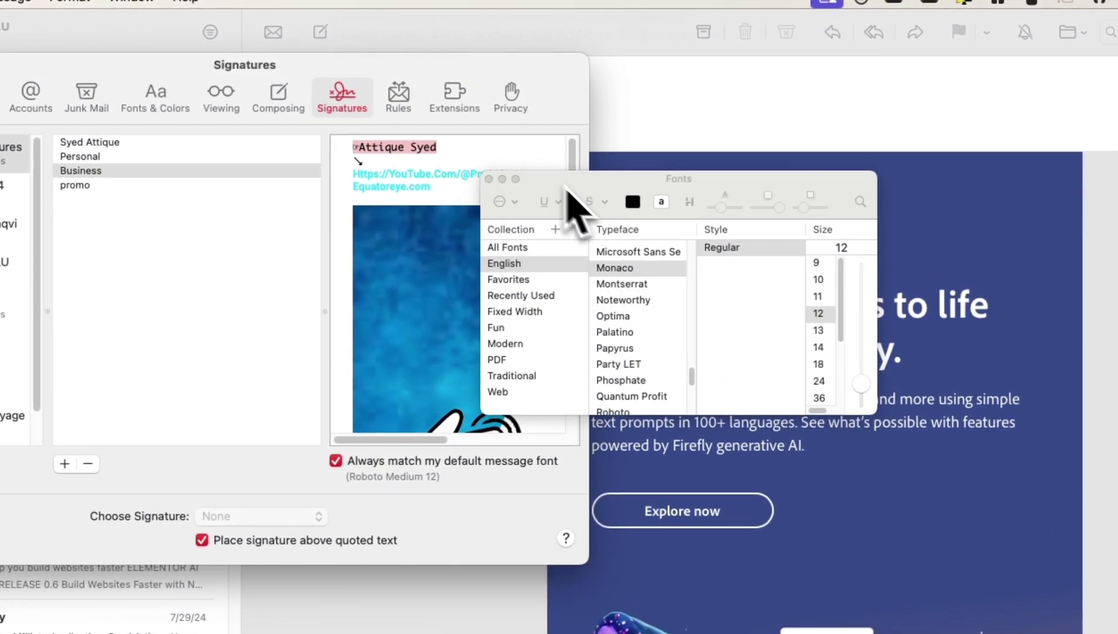
- Set the font size of the Business signature's name line to 24, and close the Fonts and Signatures windows
click(614, 254)
click(629, 272)
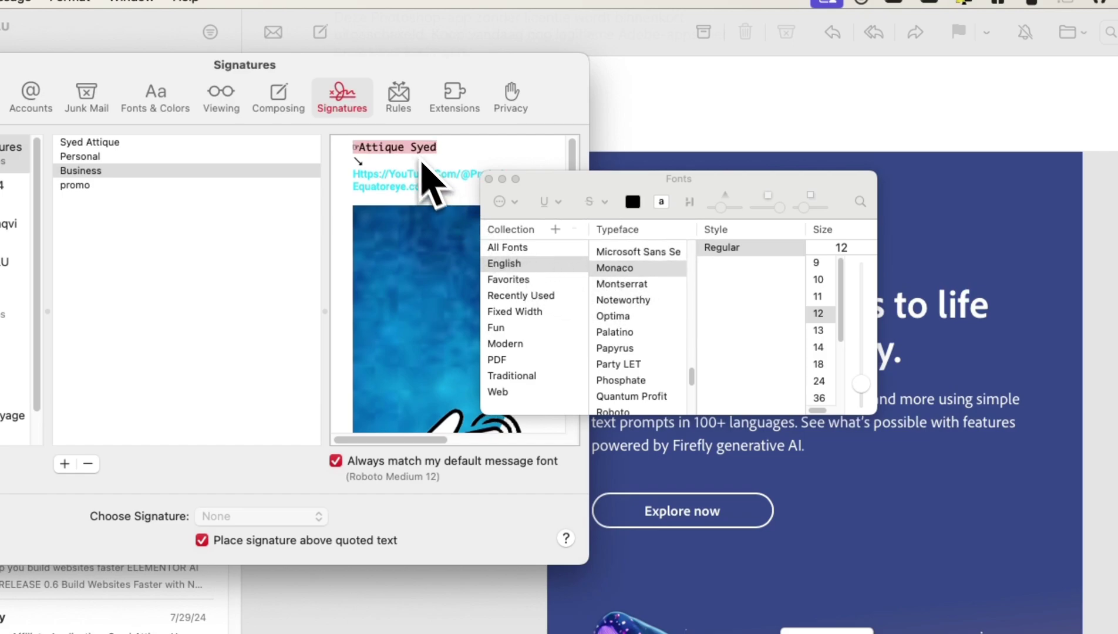
click(825, 383)
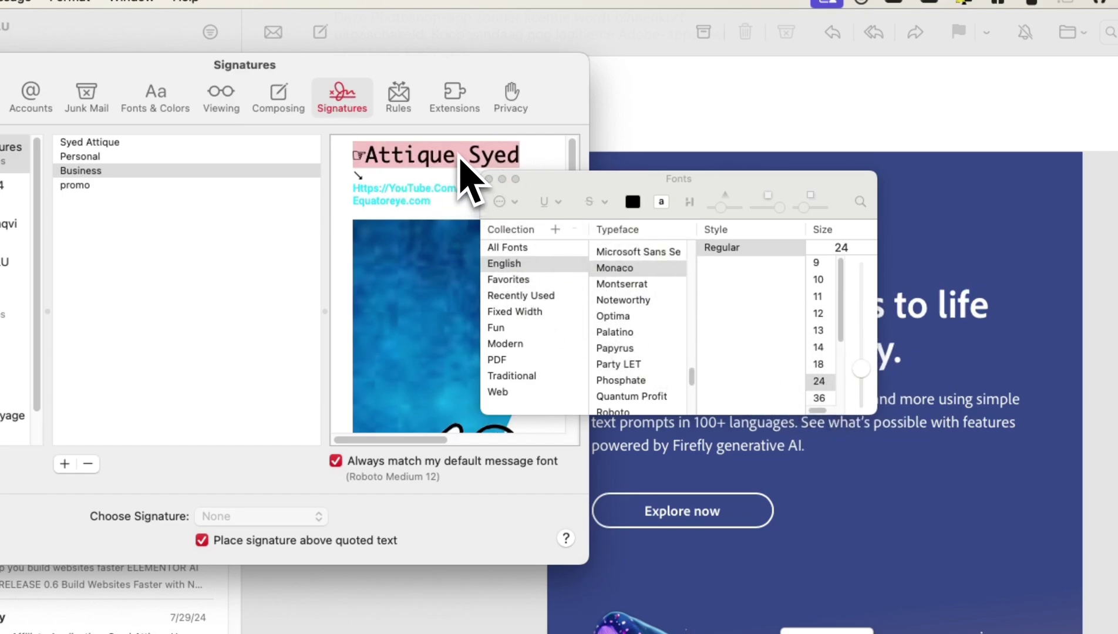
drag(509, 183, 565, 188)
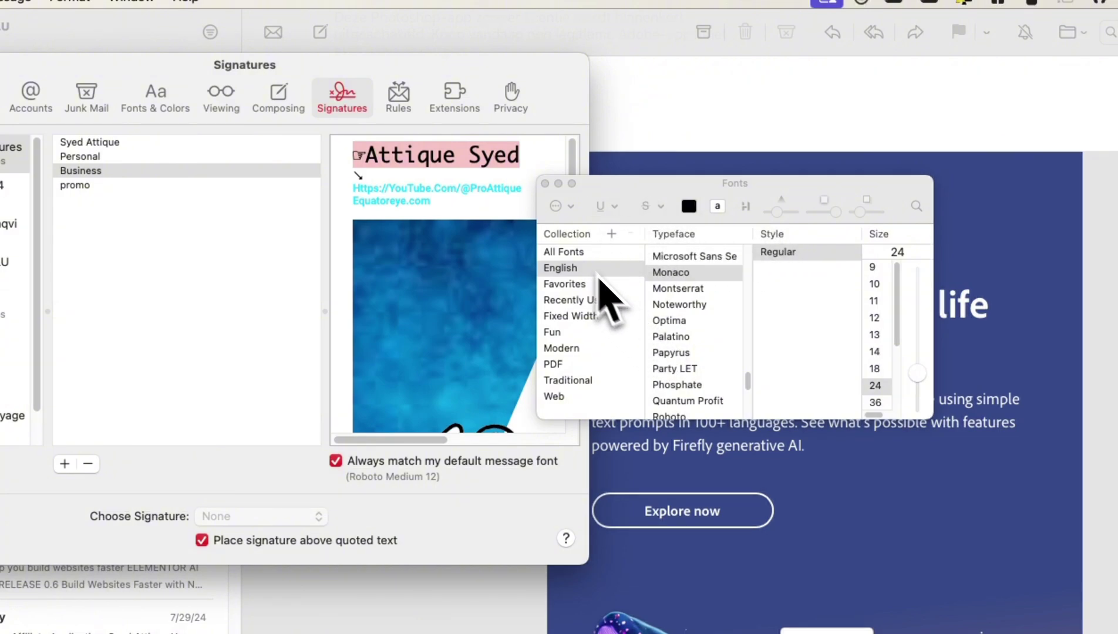
click(545, 183)
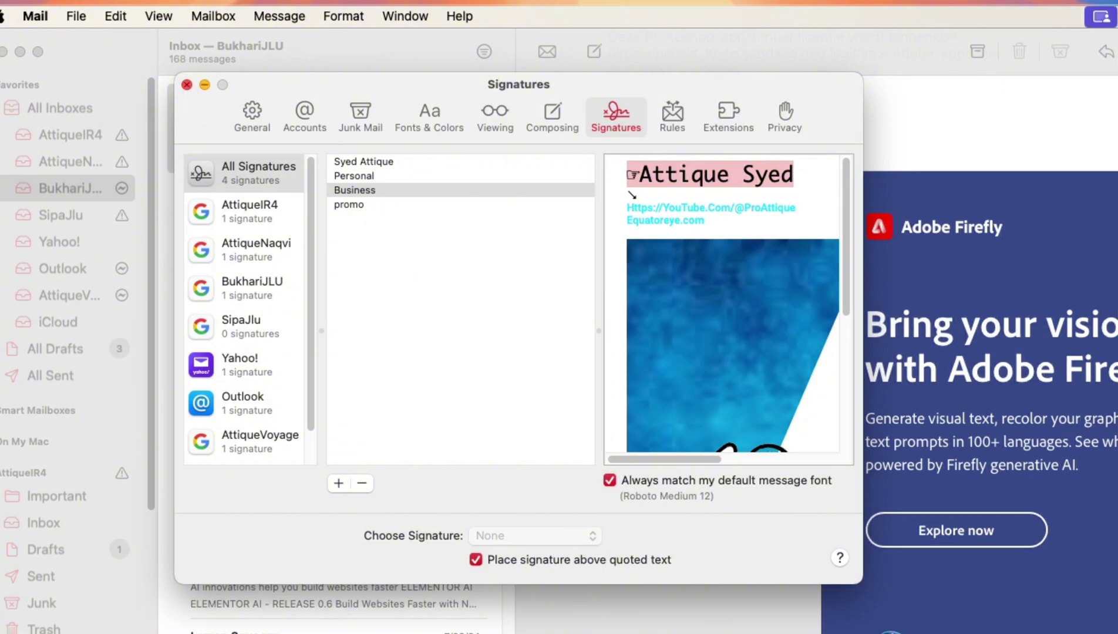
click(187, 84)
- Start a new message and open signature editing from its signature choices
click(594, 51)
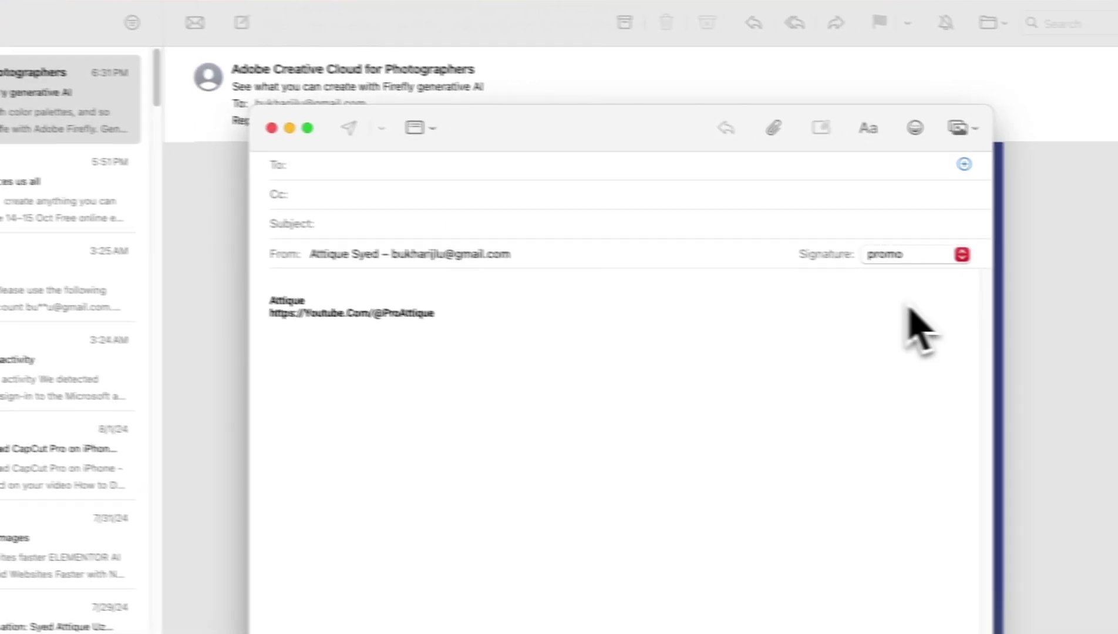
click(899, 253)
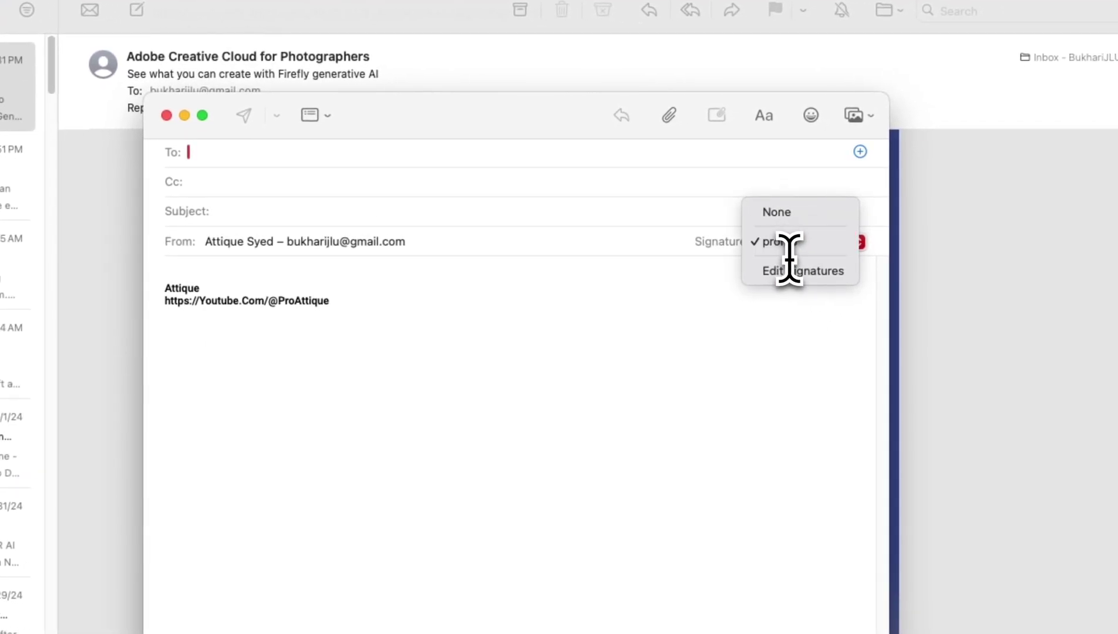
click(797, 275)
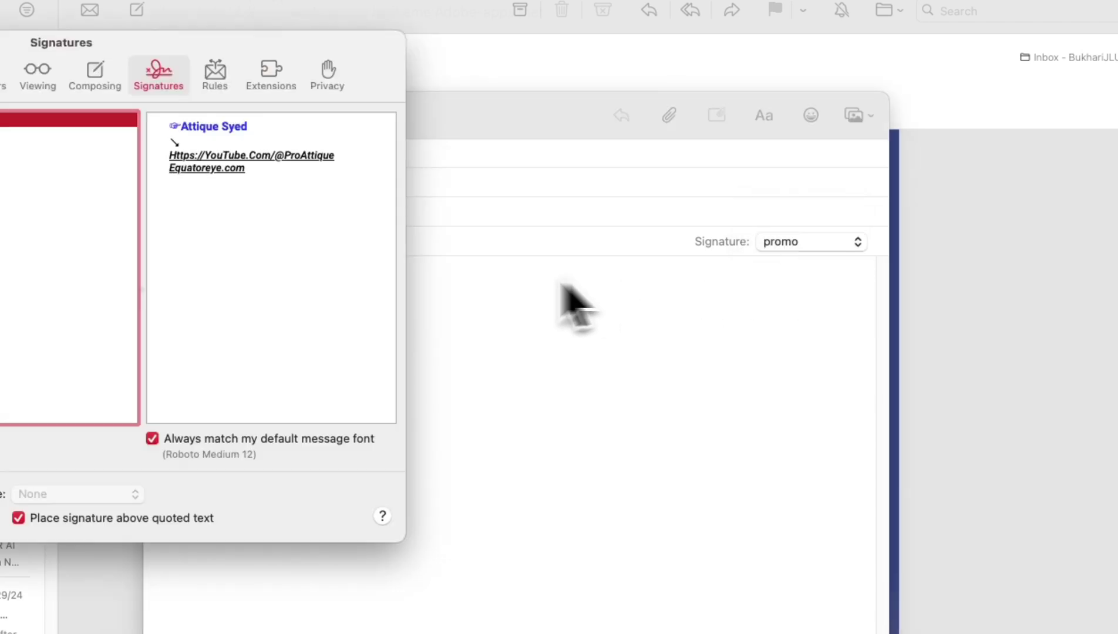
- Assign all four signatures to every mail account, from the first Gmail account through iCloud
drag(289, 246, 284, 154)
drag(289, 184, 201, 349)
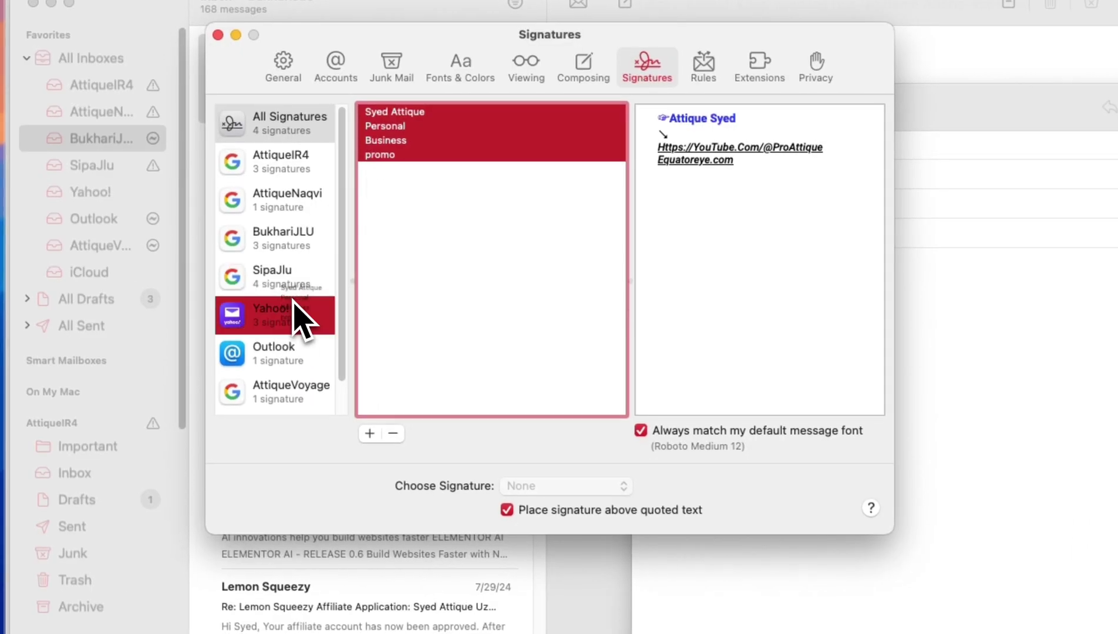
drag(329, 206, 333, 226)
drag(426, 191, 314, 370)
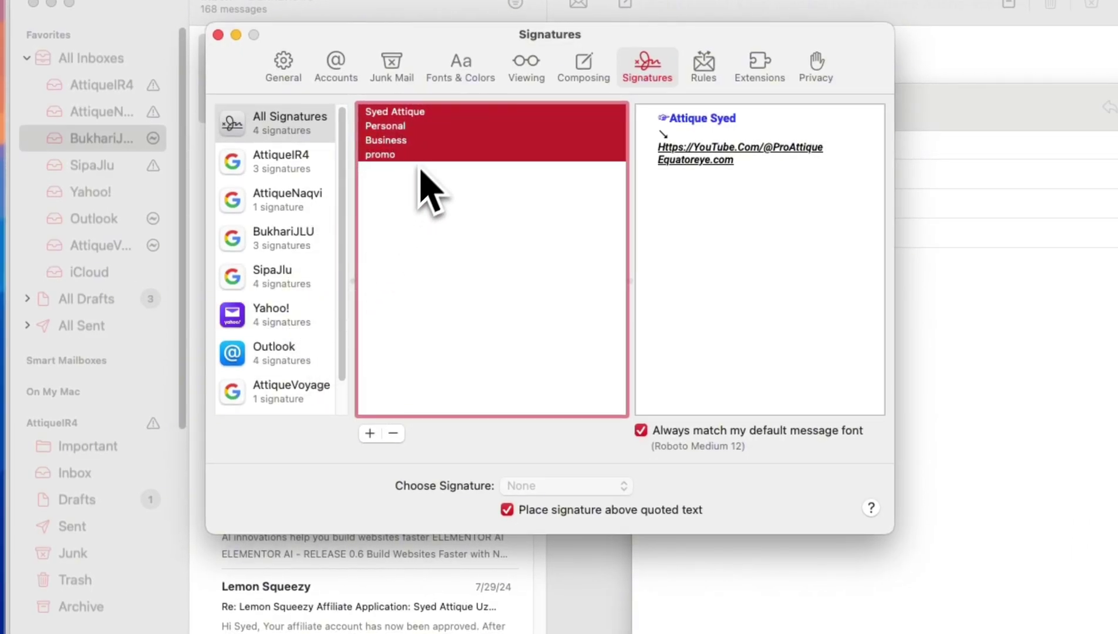
drag(424, 187, 326, 405)
scroll(323, 337, down, 2)
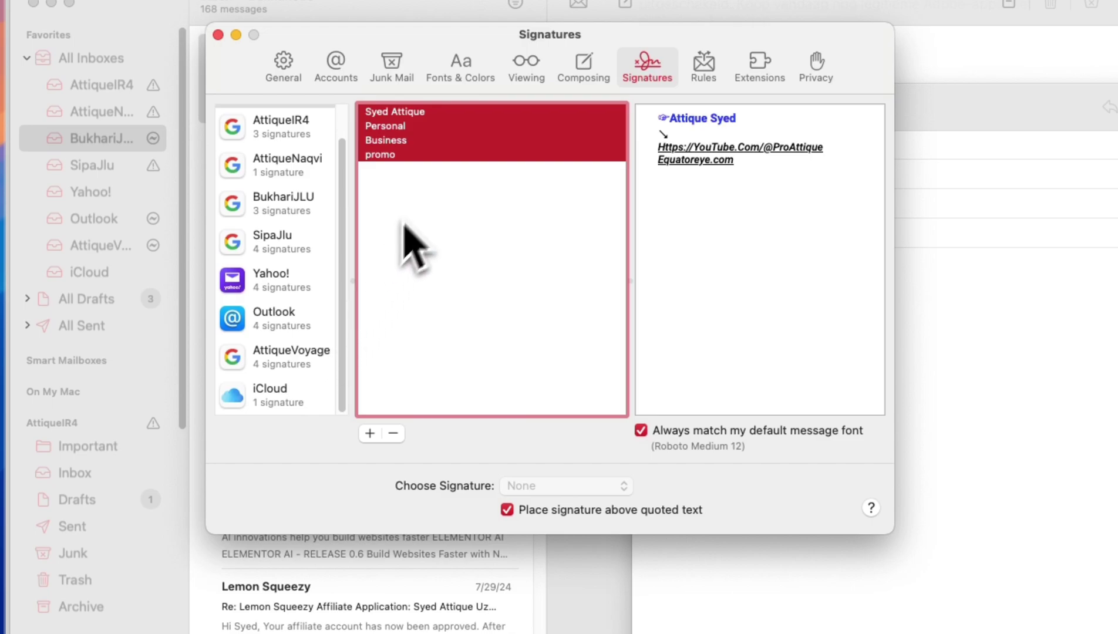
scroll(295, 298, up, 2)
drag(419, 145, 323, 177)
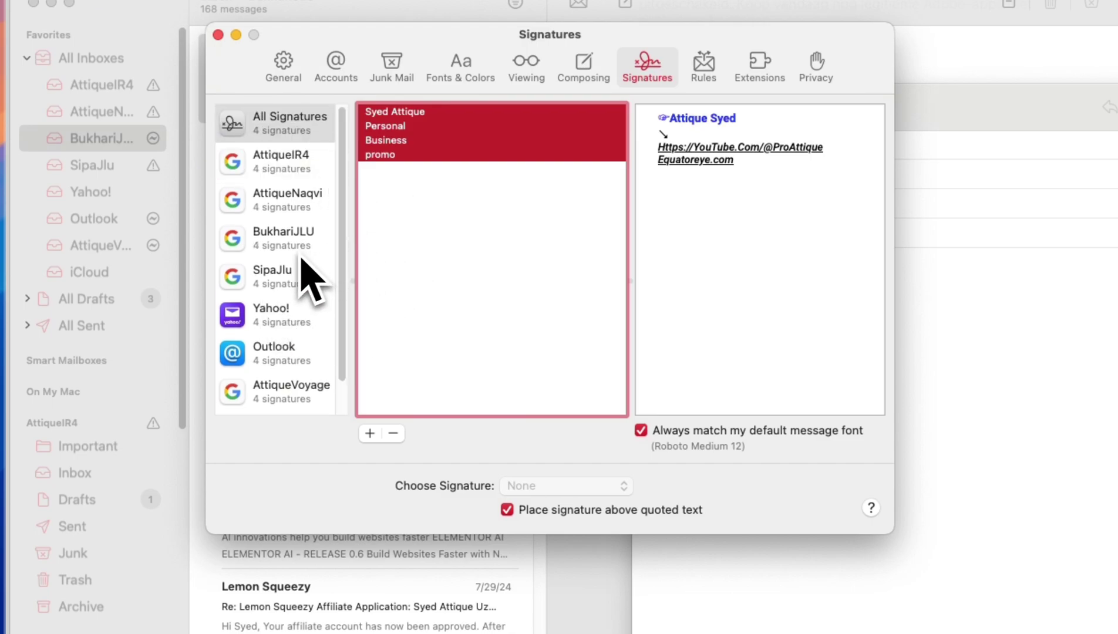
scroll(299, 256, down, 2)
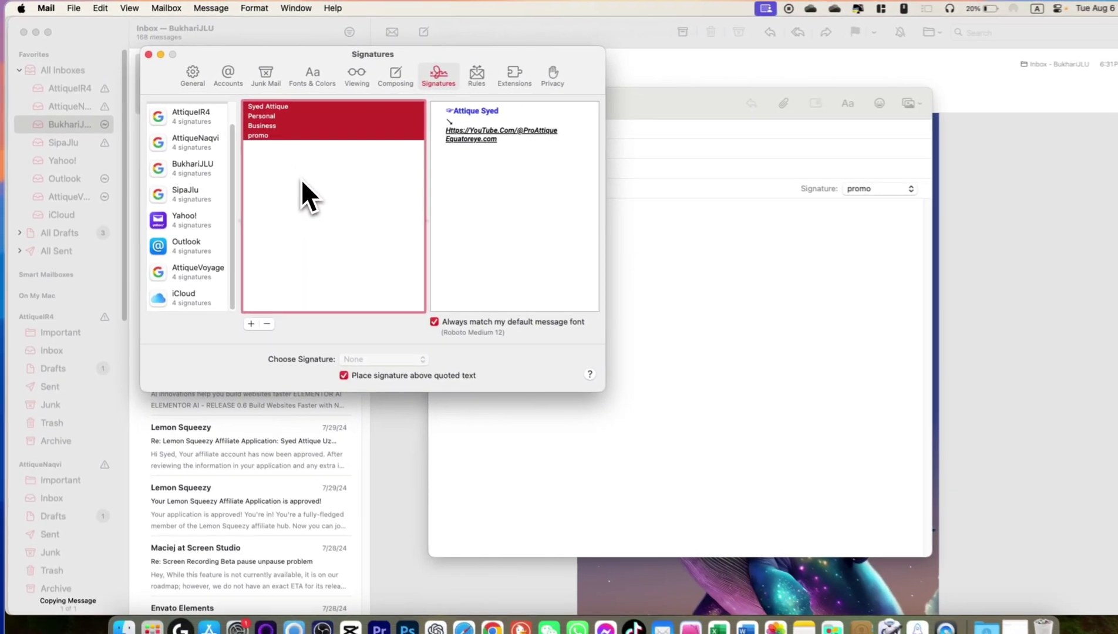
- Review the signatures assigned to the first two accounts, including Personal and promo, and close the settings and the open draft
scroll(216, 175, up, 2)
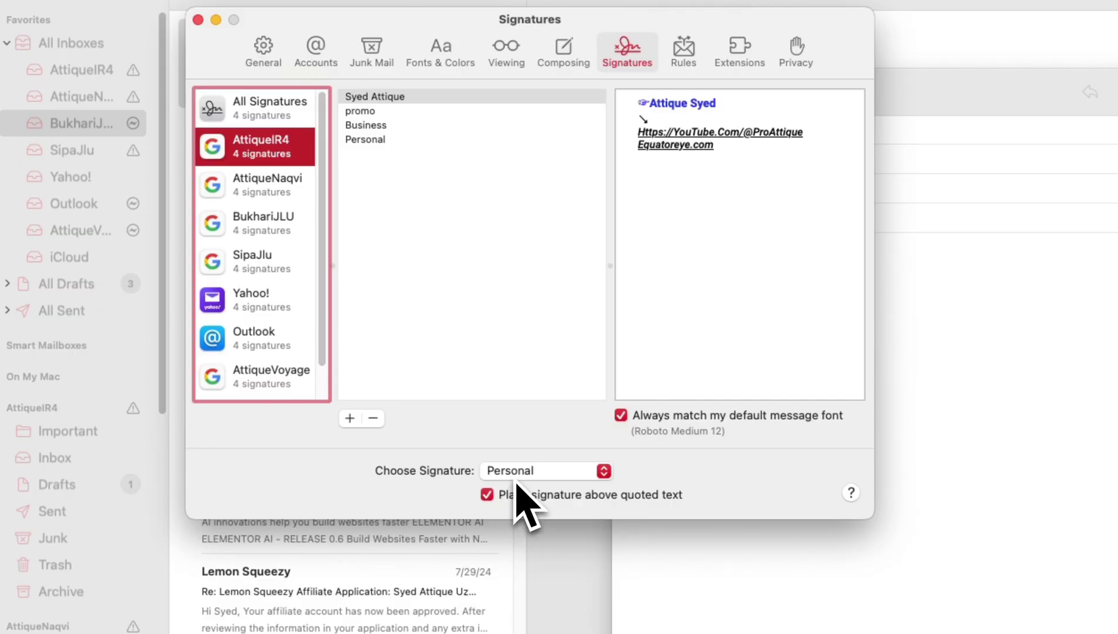
click(350, 348)
click(489, 471)
click(266, 203)
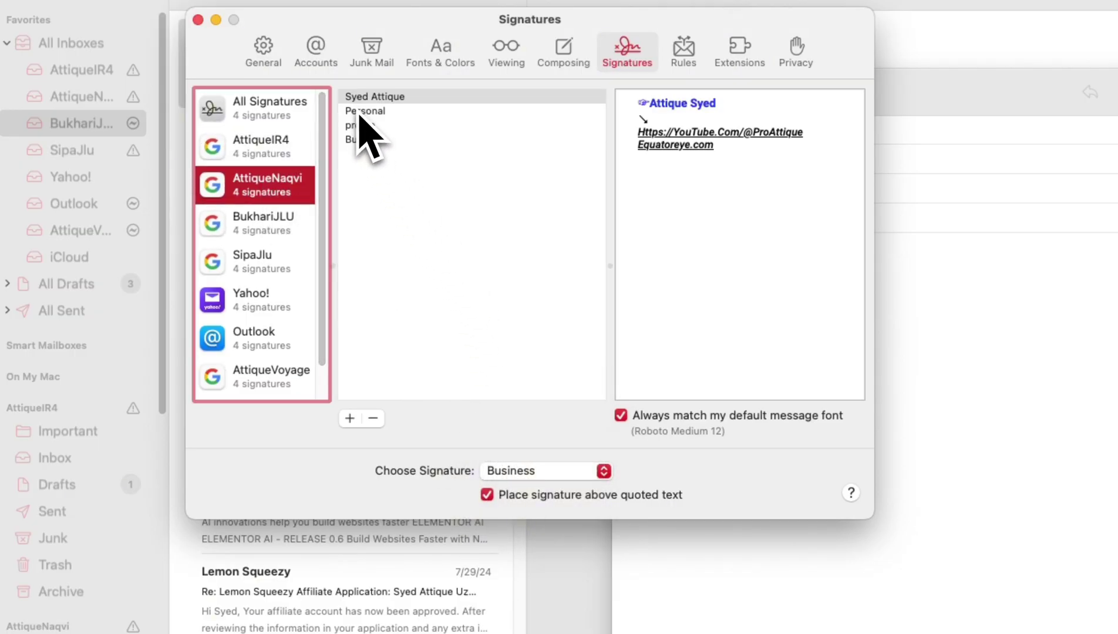
click(360, 111)
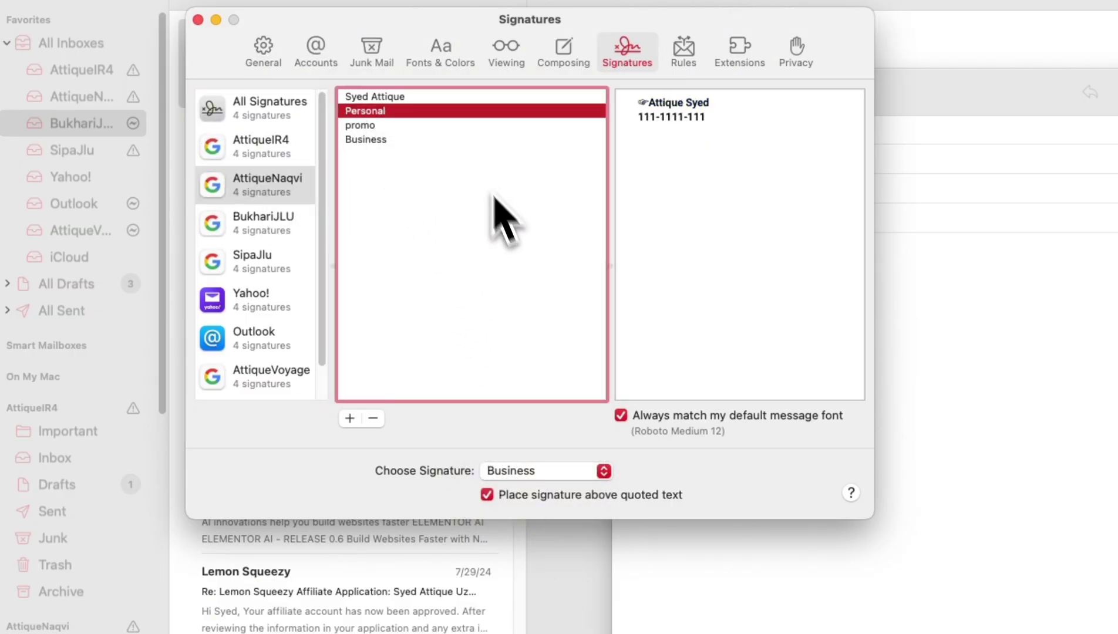
click(364, 125)
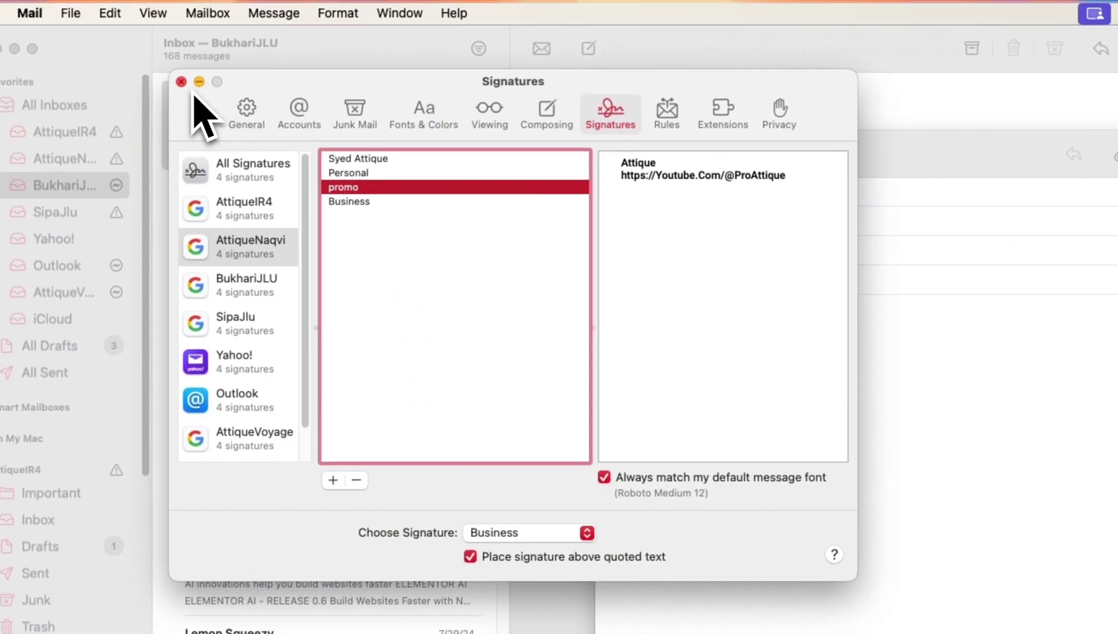
click(198, 19)
click(299, 75)
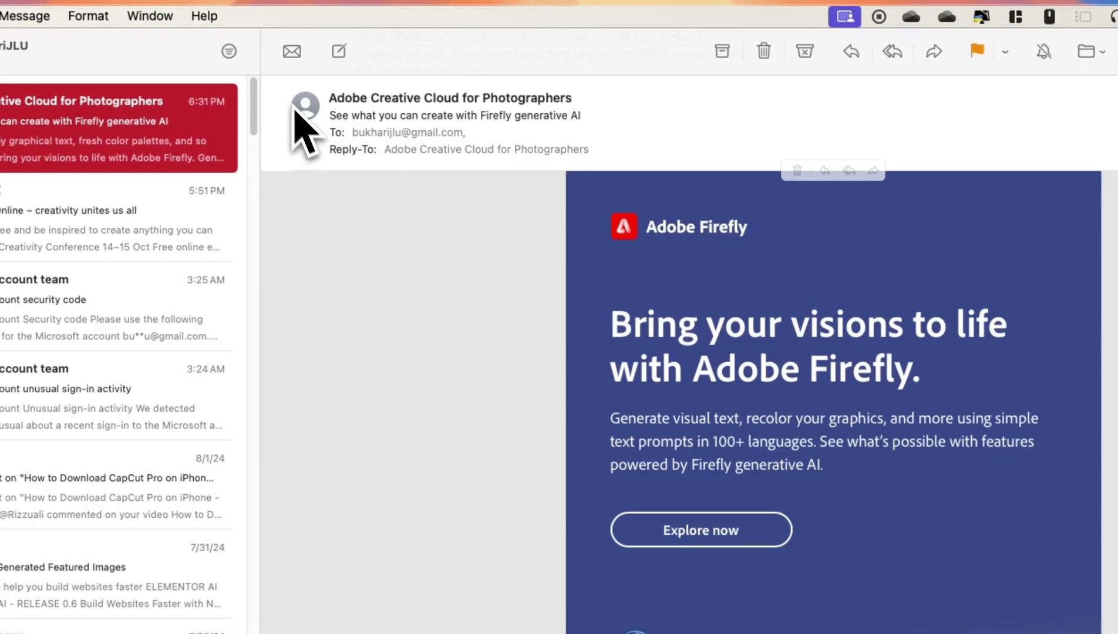
- Start a new message, try the first signature in it, and apply the Business signature
click(338, 51)
click(939, 249)
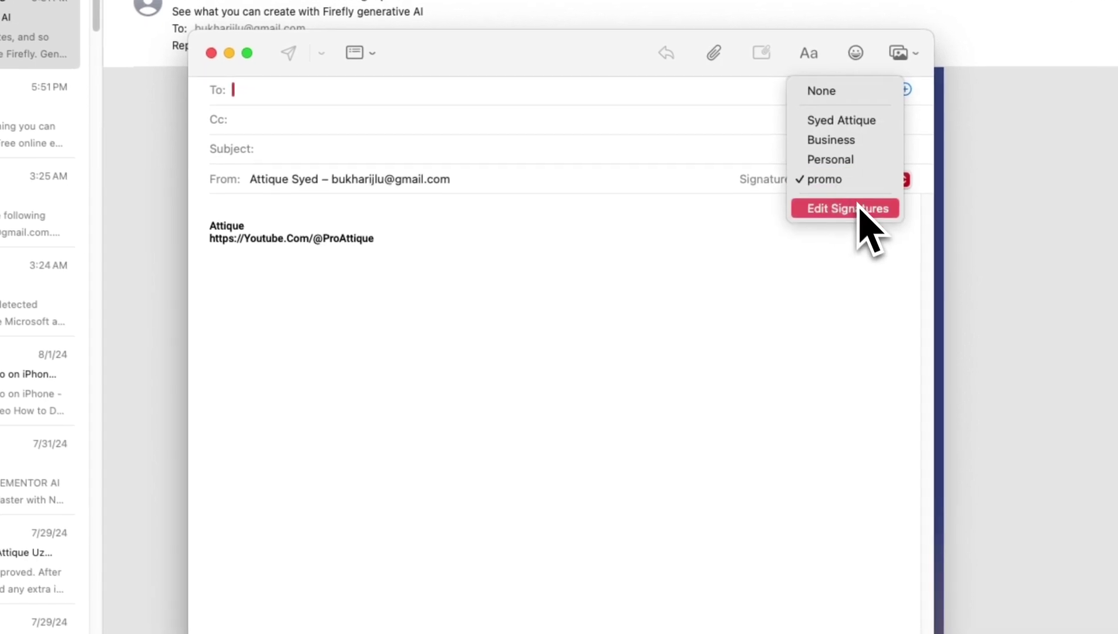
click(841, 120)
click(818, 179)
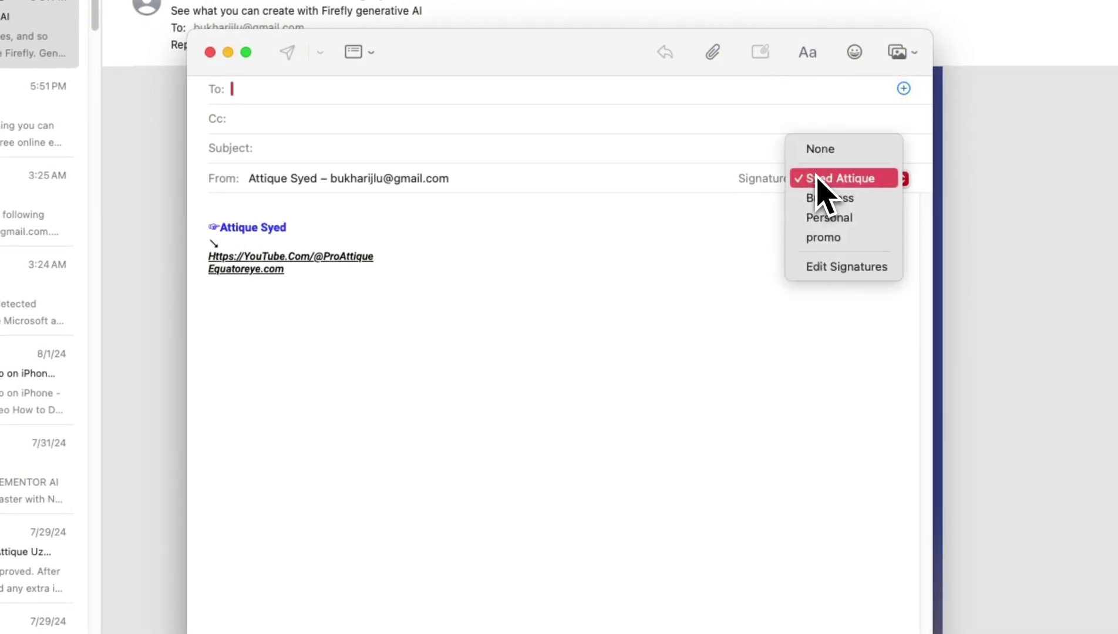
click(830, 198)
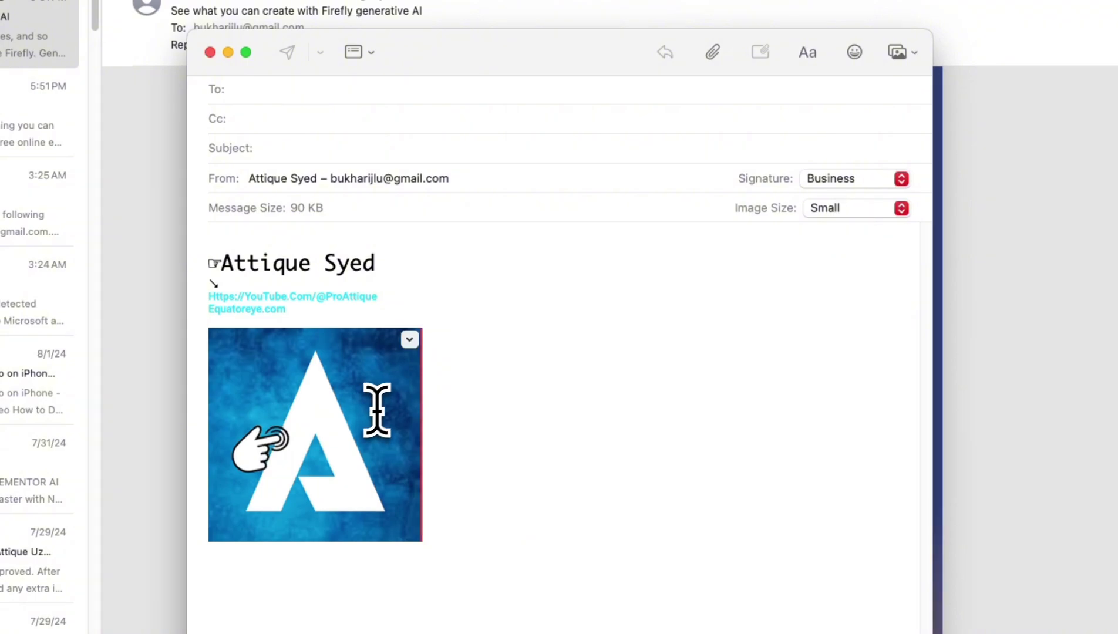
- Try the Medium and Actual Size image sizes for the logo in the message, and return it to Small
click(840, 211)
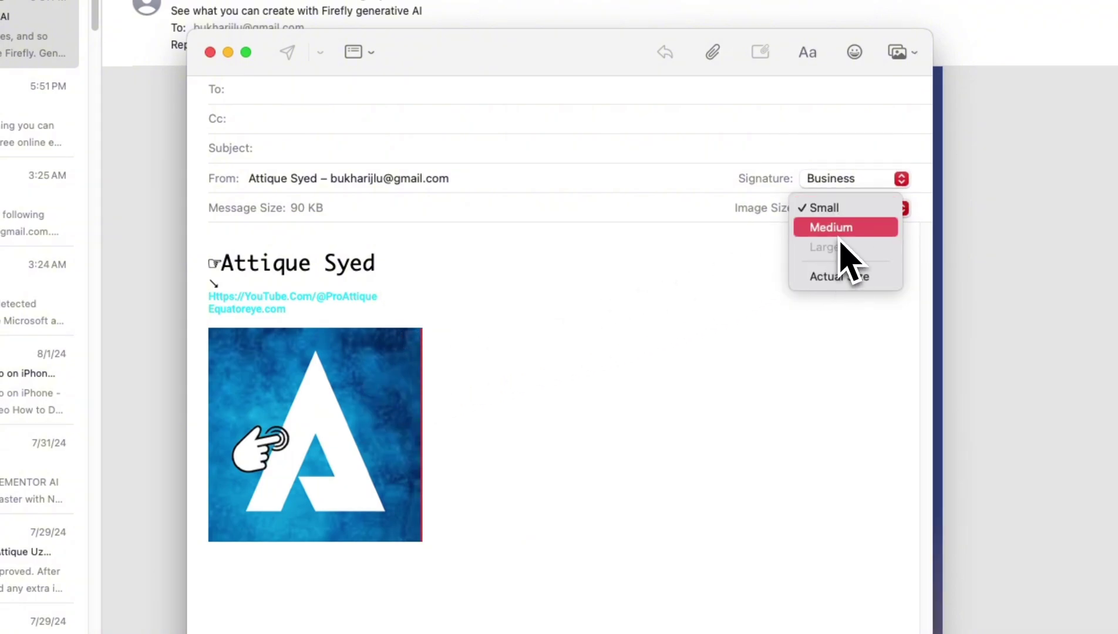
click(841, 231)
click(843, 210)
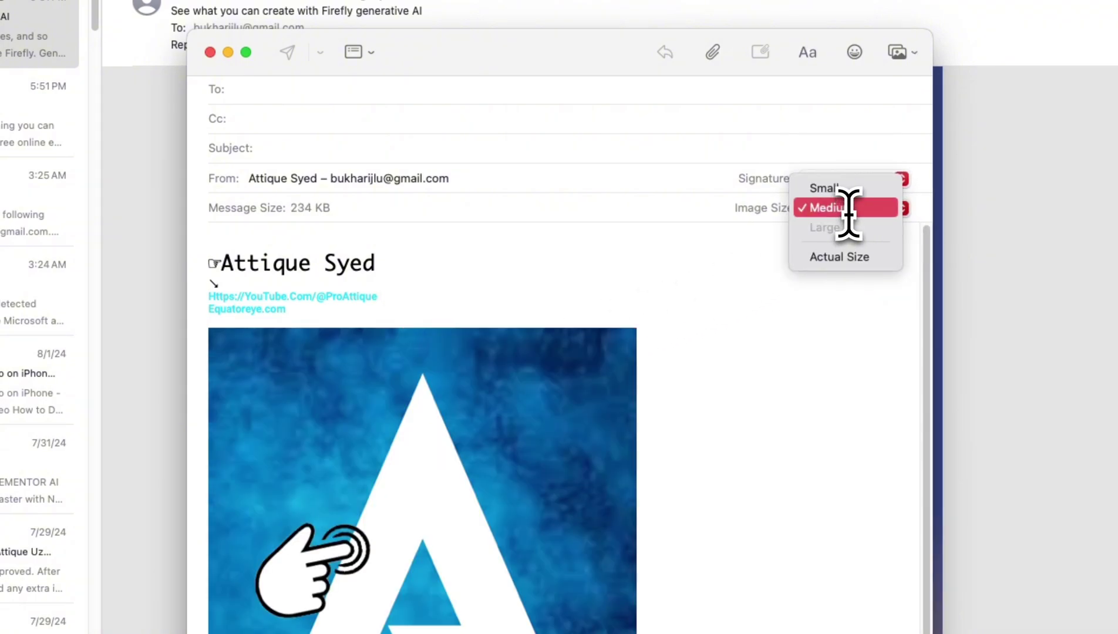
click(837, 257)
click(846, 210)
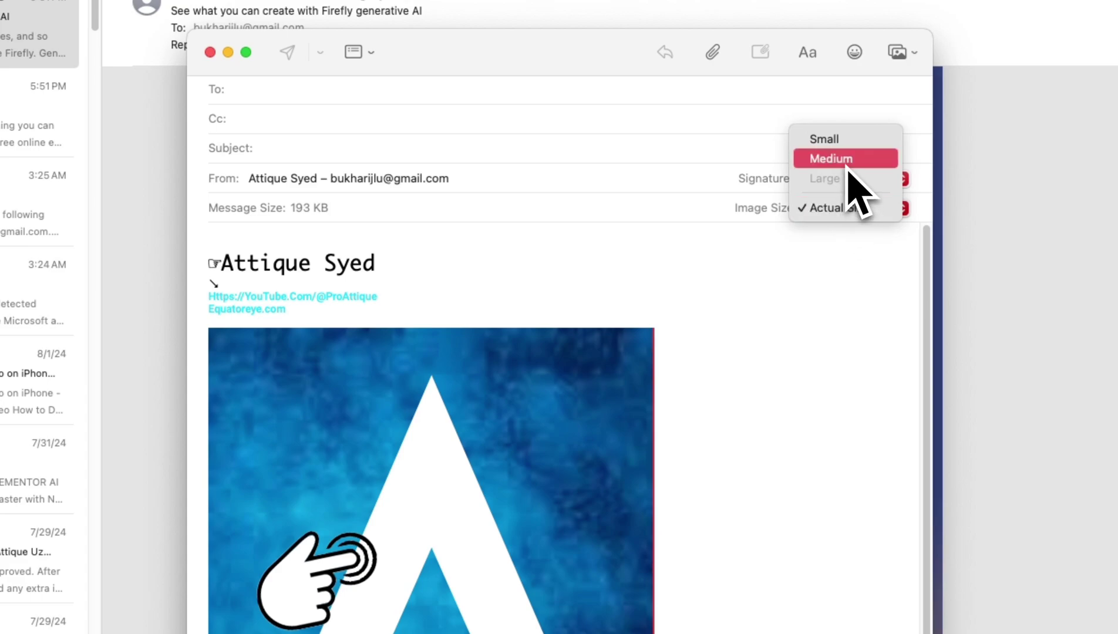
click(845, 141)
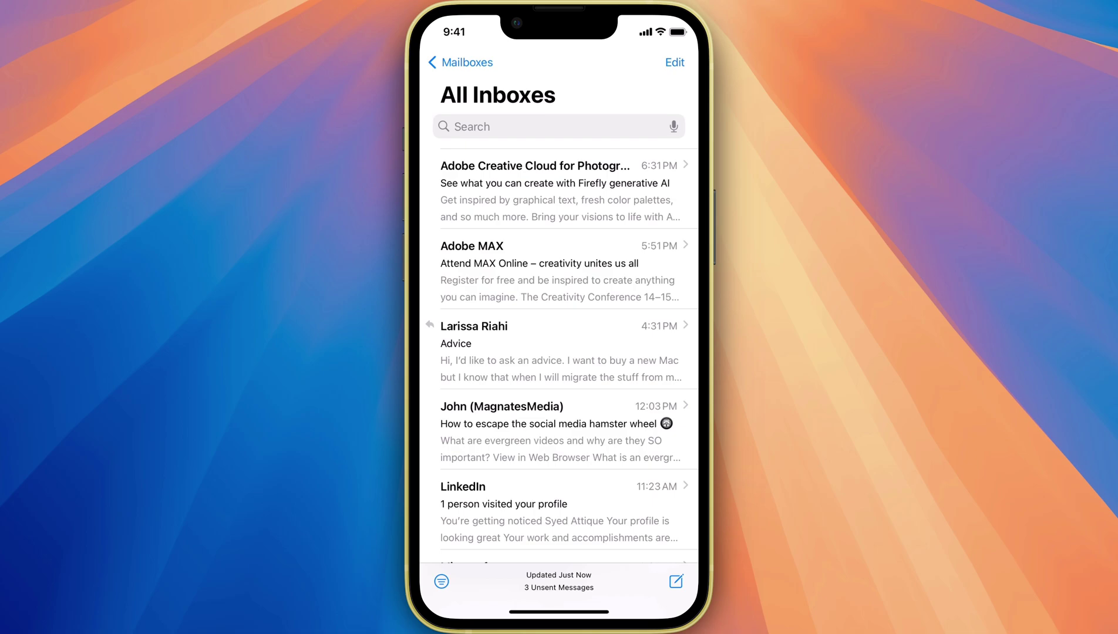
- Start a new message in Mail on the iPhone and examine its default signature line
click(676, 582)
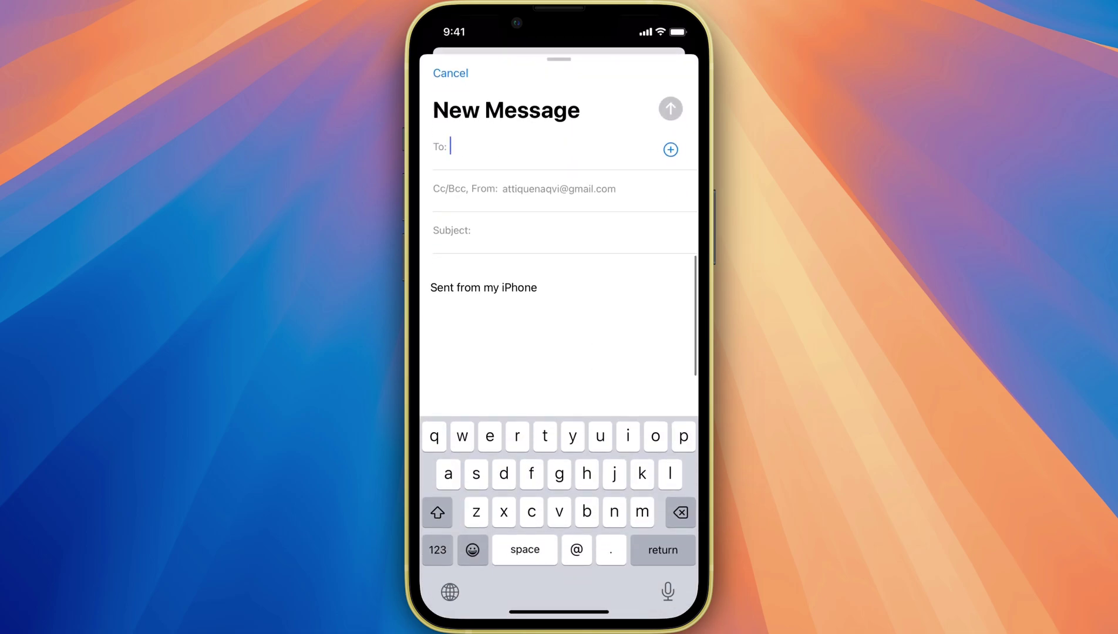
click(452, 287)
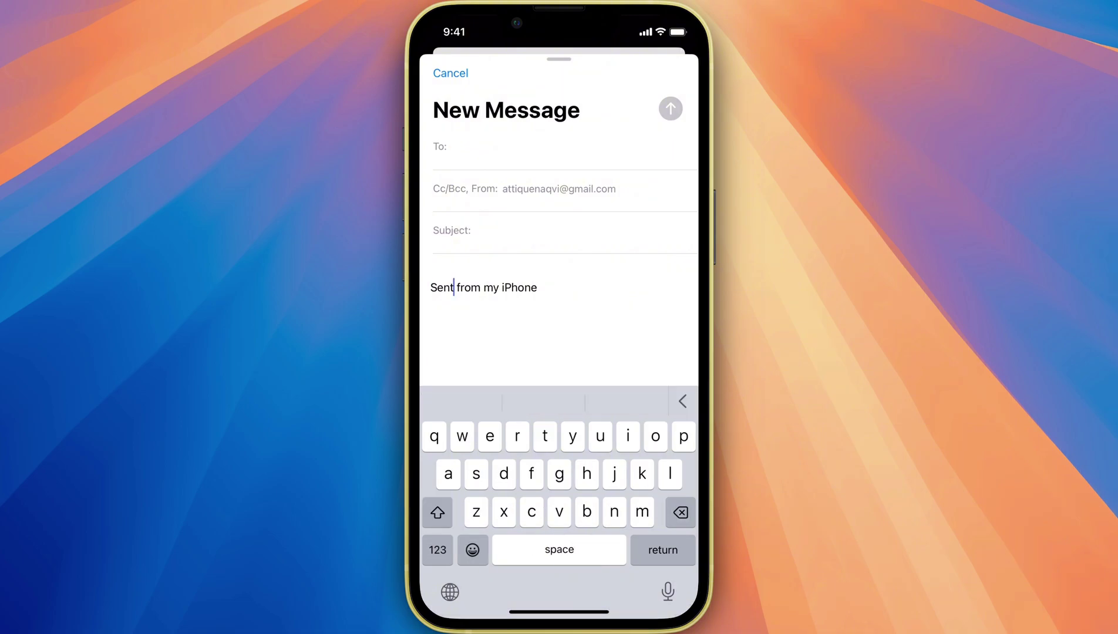
click(452, 287)
click(537, 288)
- Switch to the iPhone's Settings app and open the Signature option in the Mail settings
drag(559, 612, 559, 376)
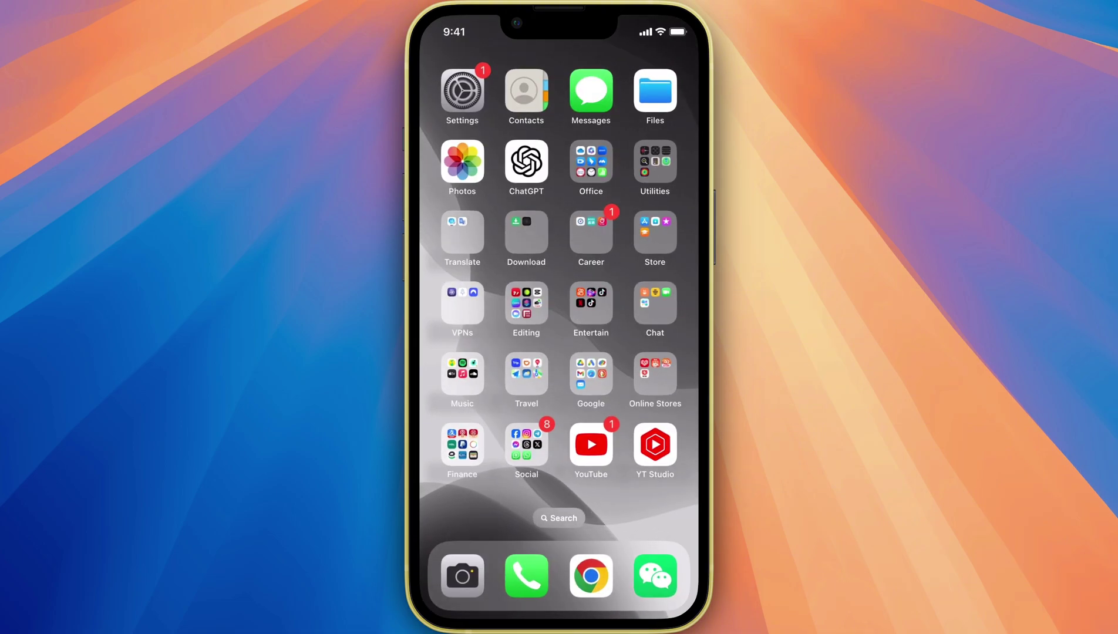
click(463, 91)
click(455, 63)
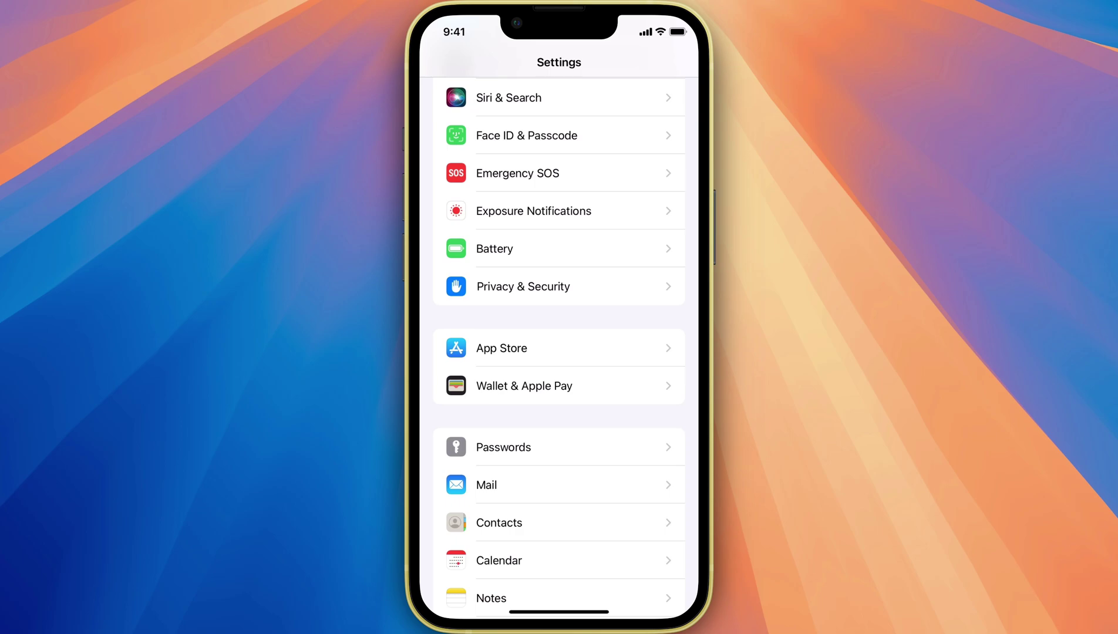
click(560, 485)
scroll(559, 348, down, 12)
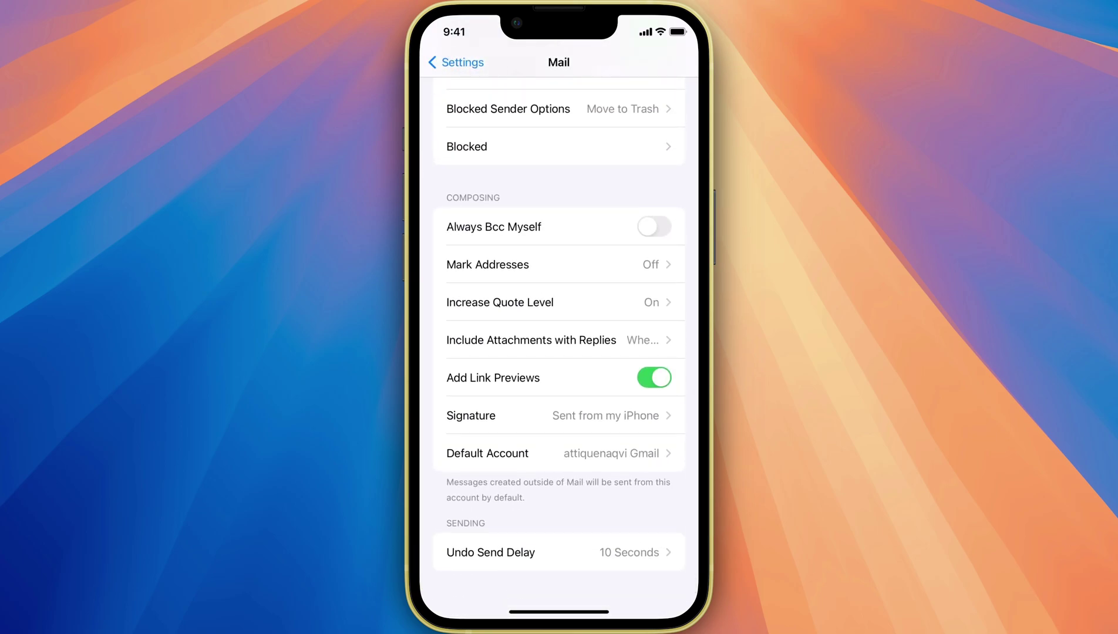
click(471, 415)
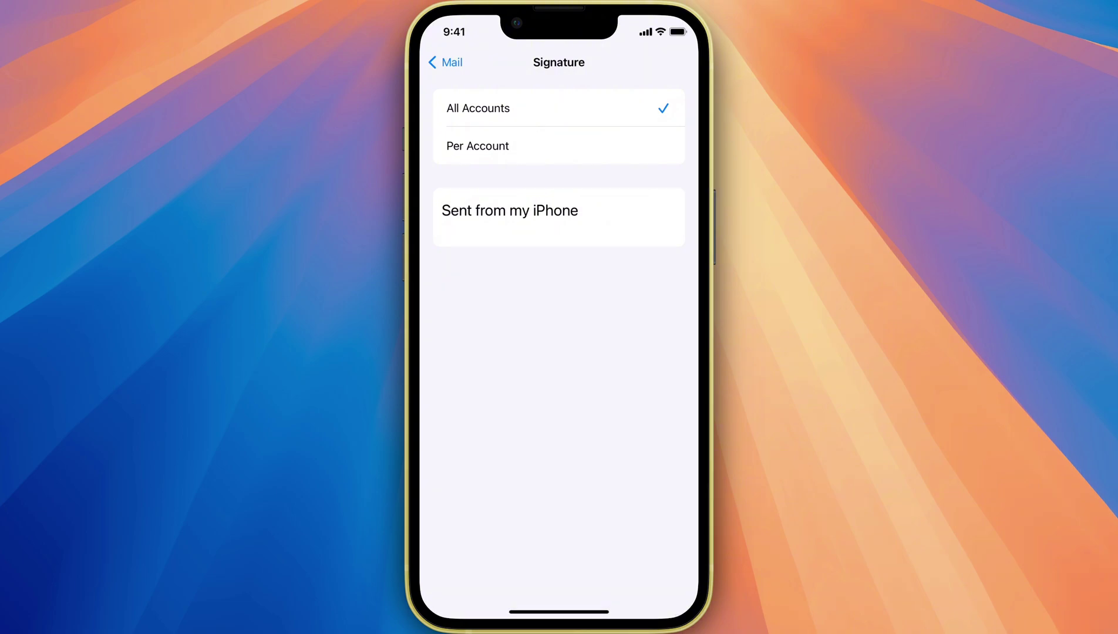
click(450, 211)
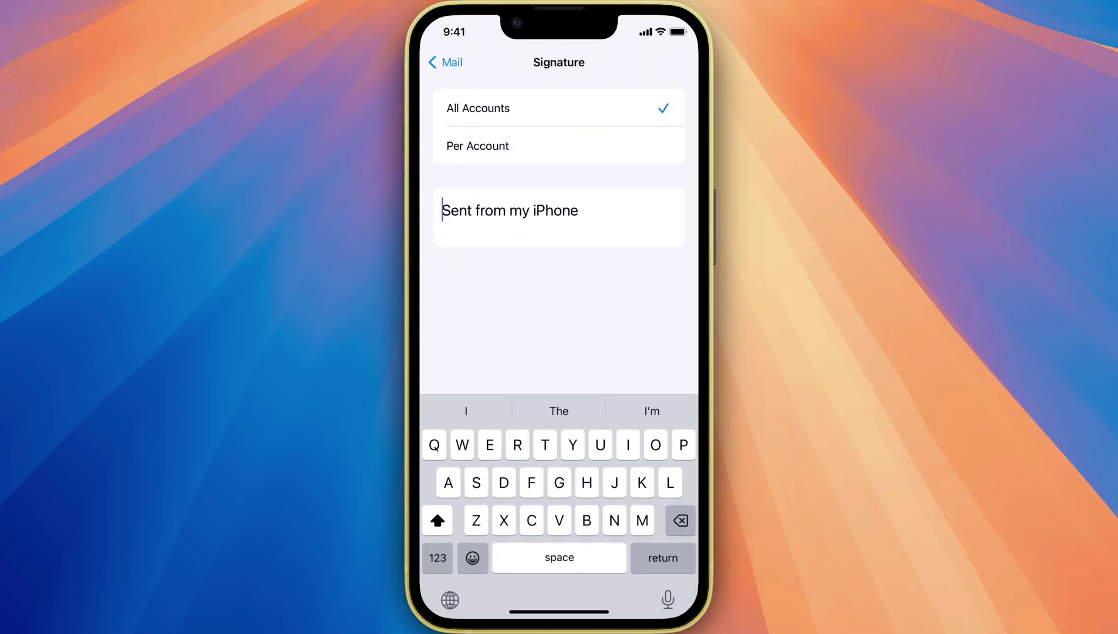
triple_click(456, 211)
click(548, 174)
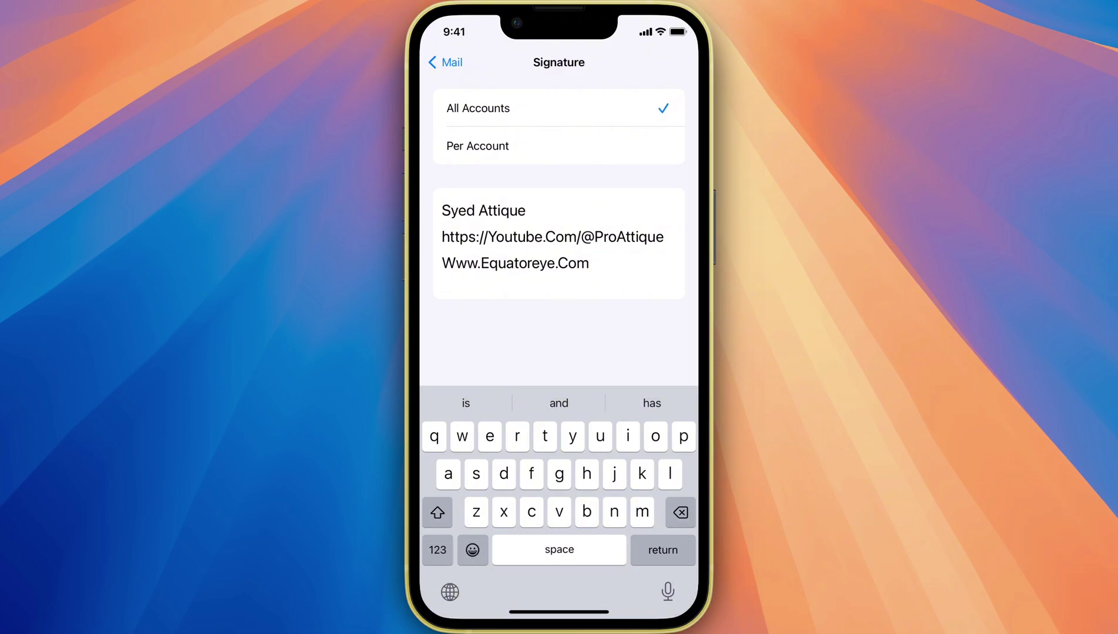
- Switch the signature setting to Per Account and look through the signature of each account
click(478, 145)
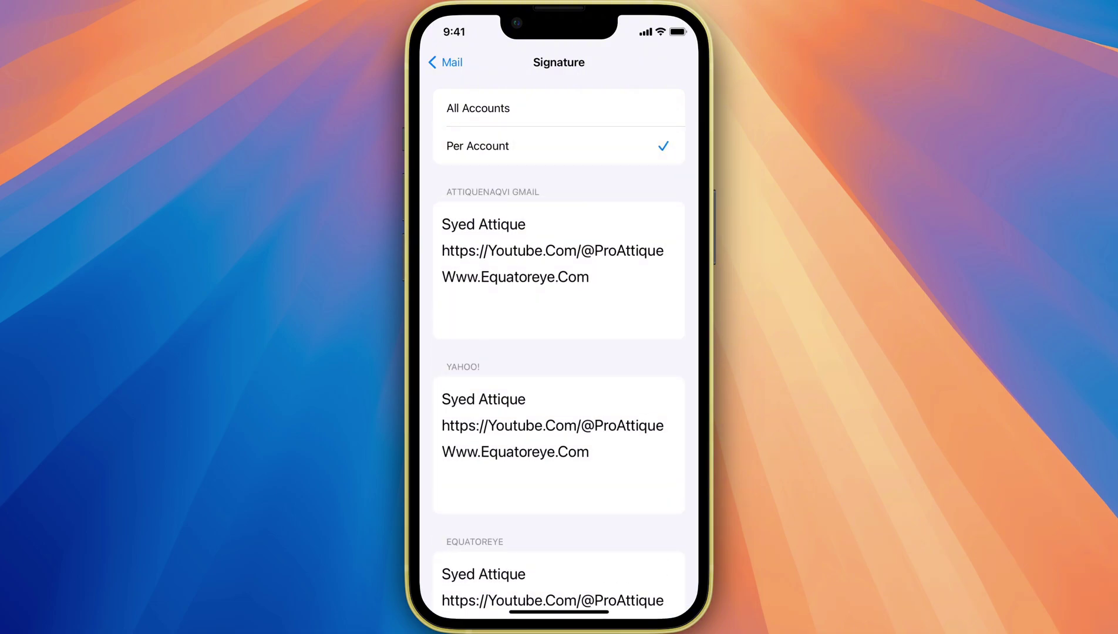
scroll(559, 346, down, 10)
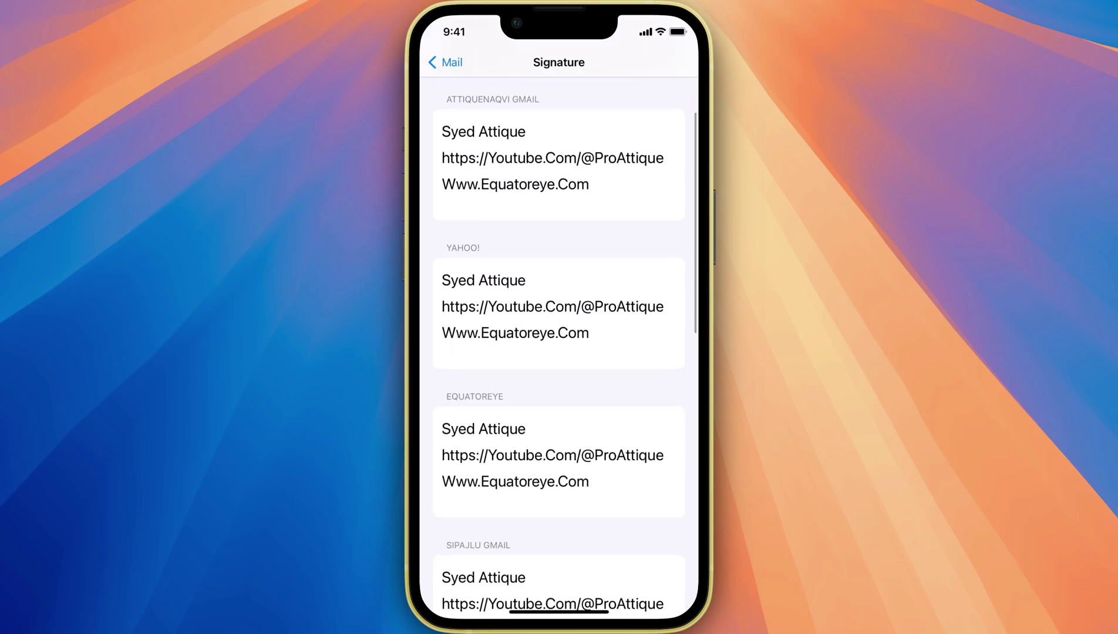
scroll(559, 346, up, 10)
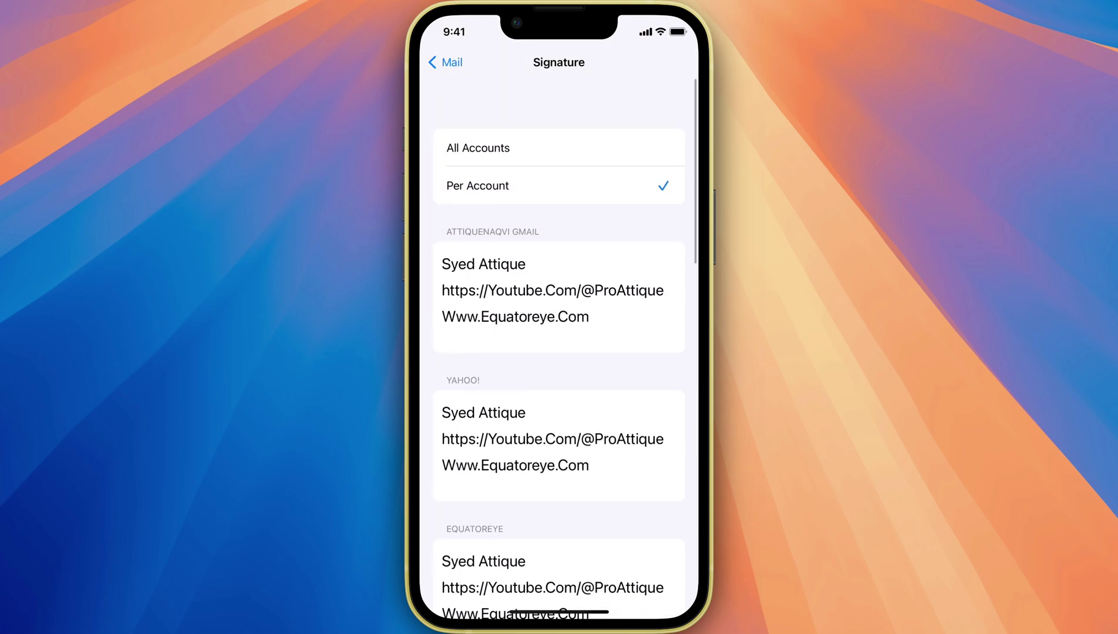
- Open the Outlook account's signature for editing in the per-account signature list
scroll(559, 347, down, 10)
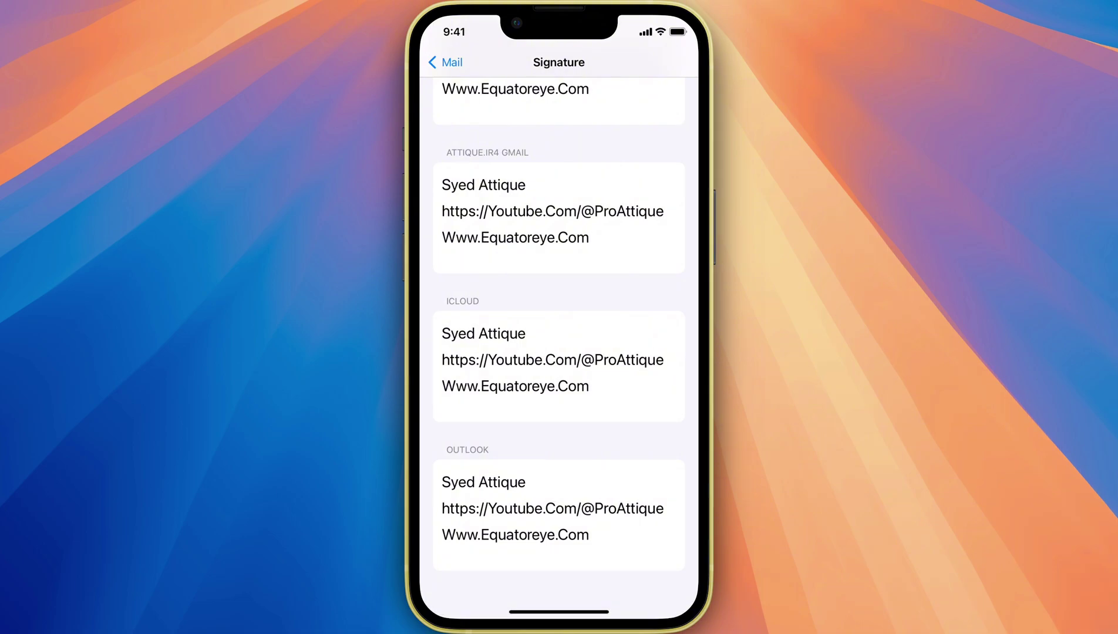
click(445, 482)
text(A)
key(BackSpace)
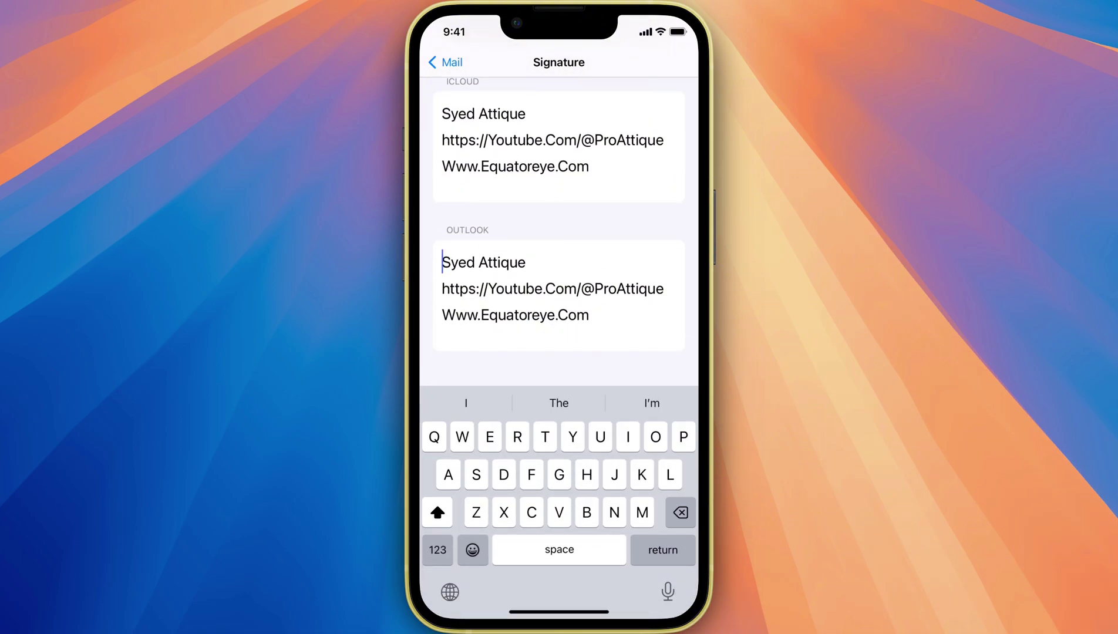
- Switch the signature setting to All Accounts and back to Per Account, and look through the signatures of the individual accounts
scroll(559, 229, up, 8)
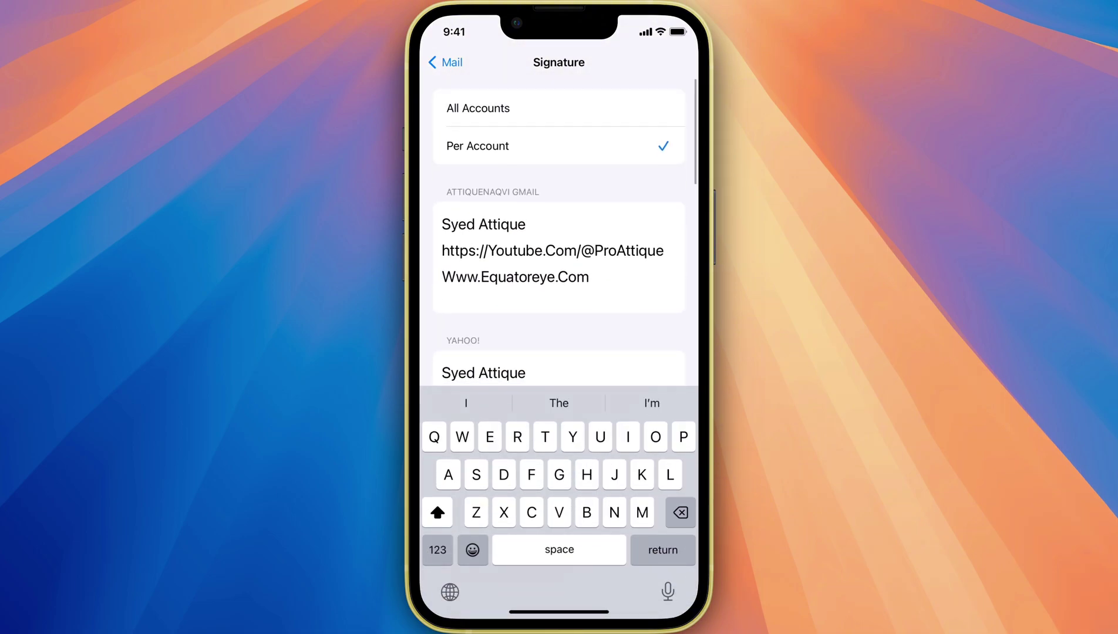
click(559, 108)
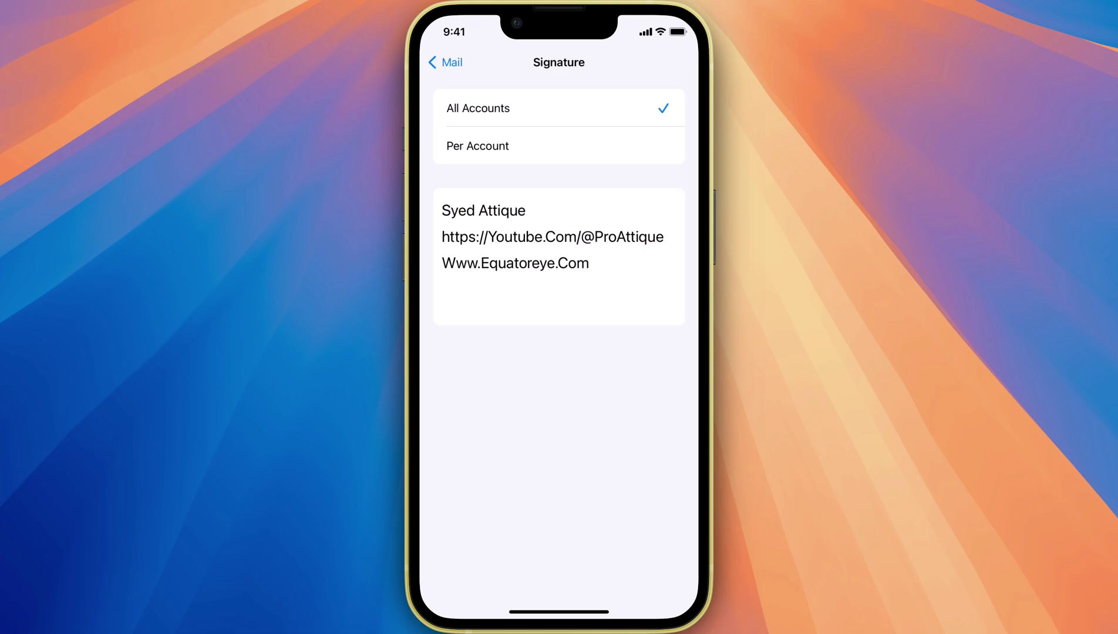
click(477, 145)
scroll(560, 353, down, 5)
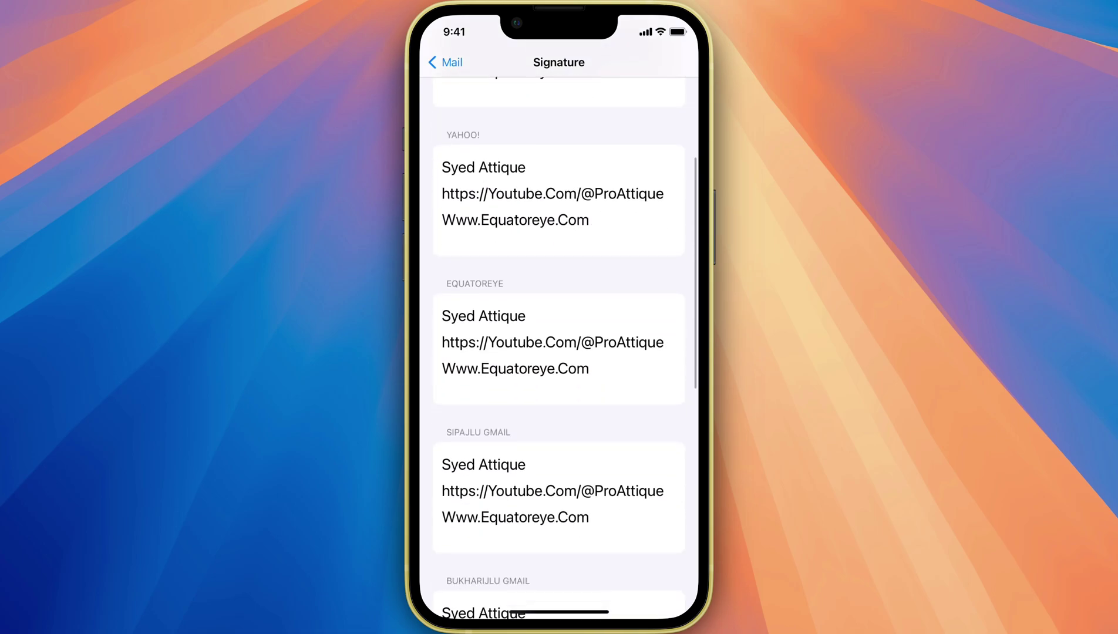
scroll(559, 353, down, 7)
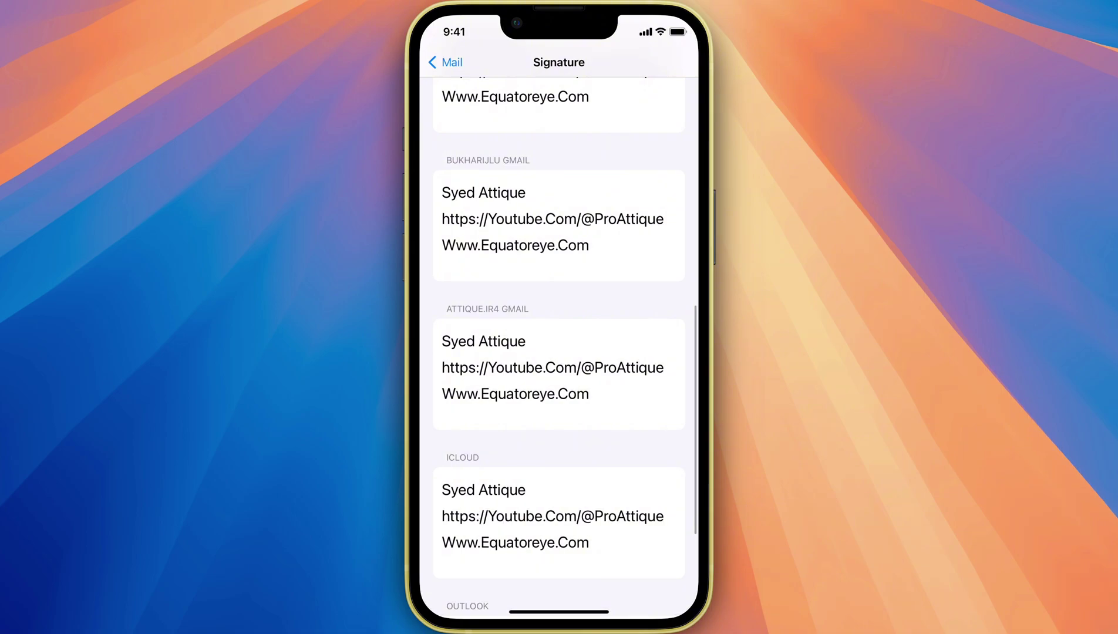
scroll(559, 353, down, 3)
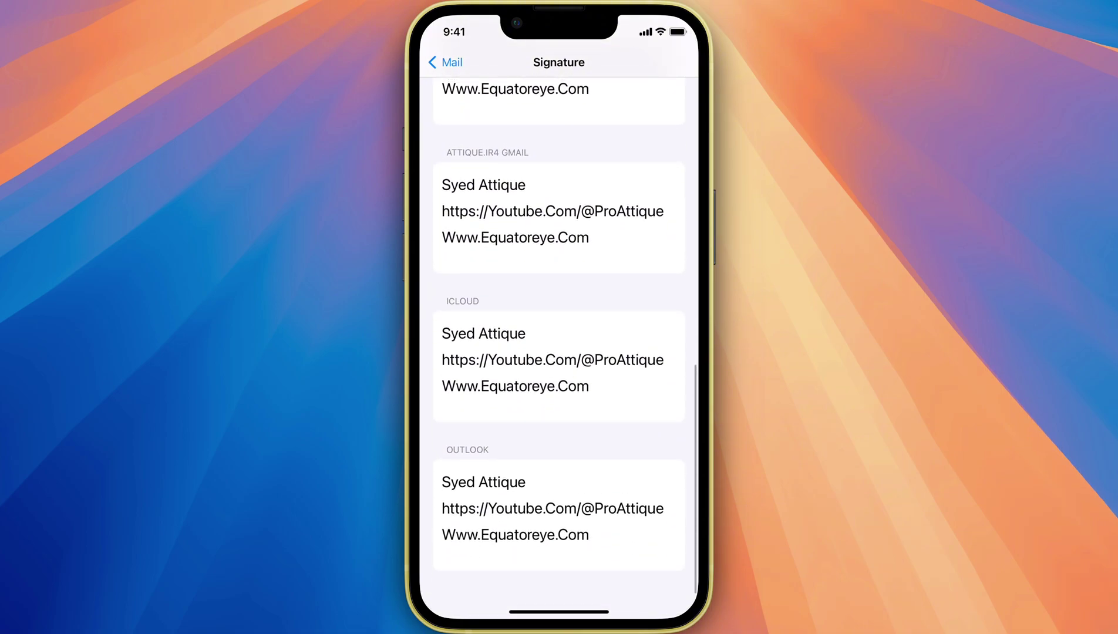
- Open the iCloud account's signature for editing and select its text from the name through the website line
click(451, 333)
double_click(470, 262)
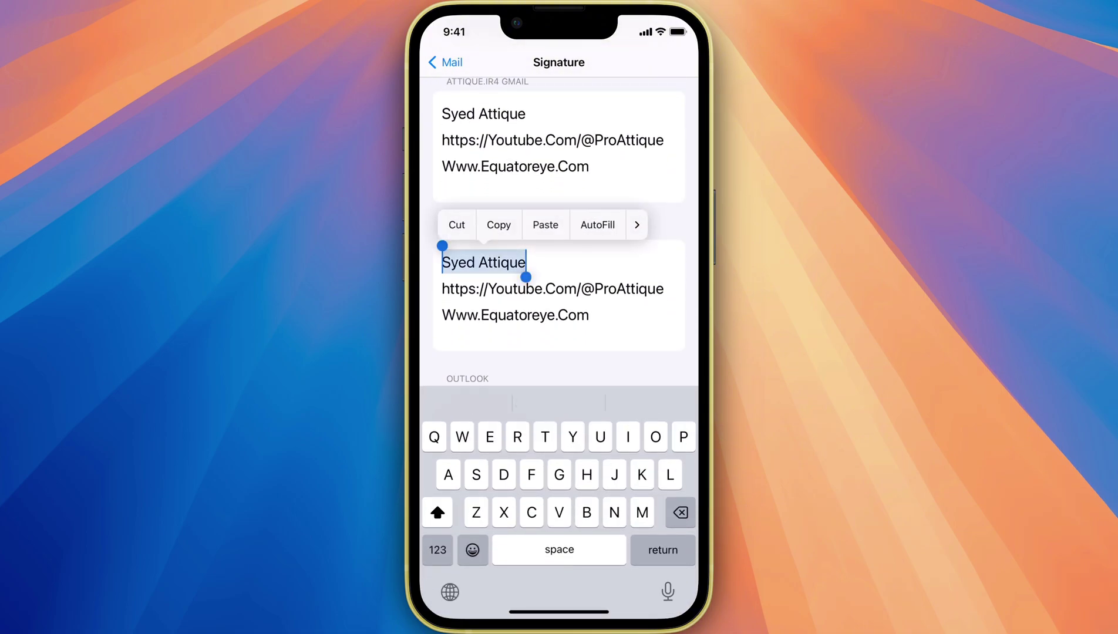
drag(527, 274, 590, 324)
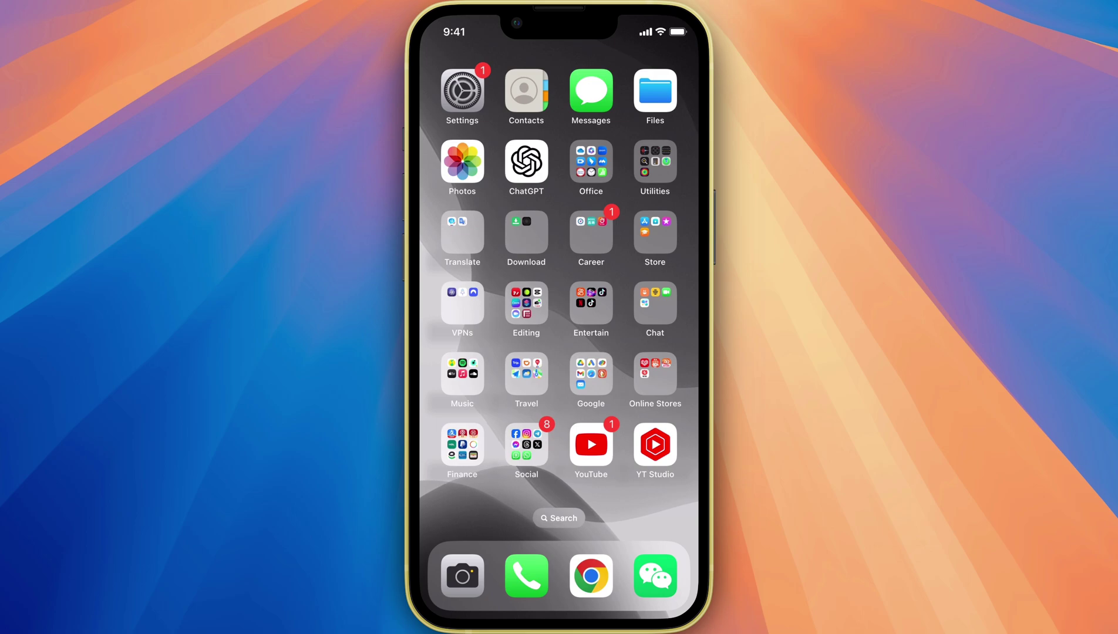
- Switch to the iPhone's Mail app and start a new message to check its custom signature
key(super+2)
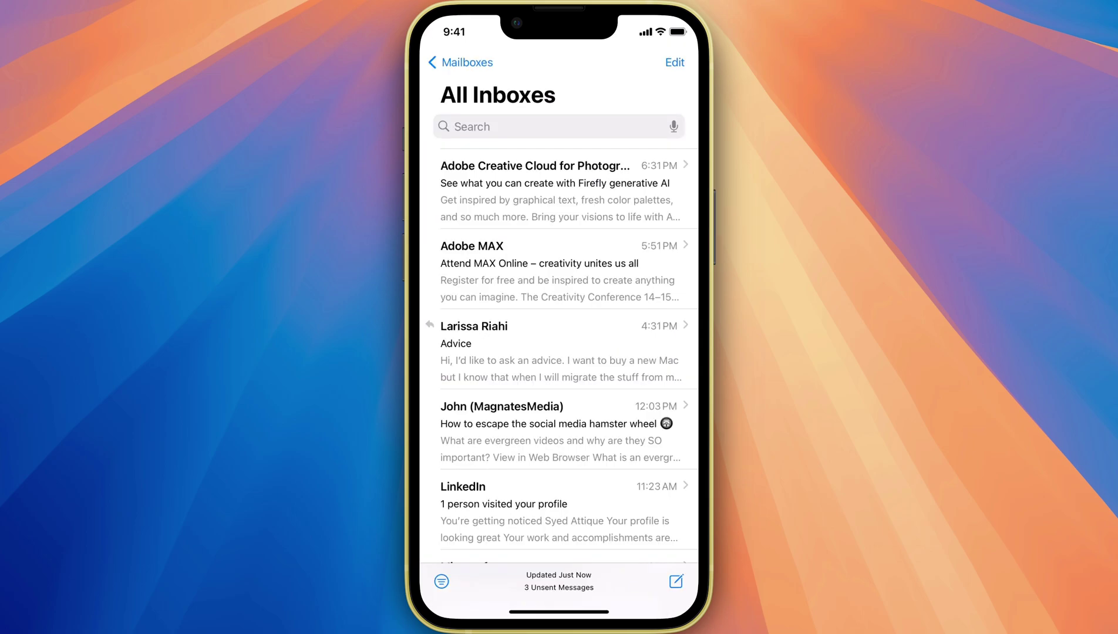
click(676, 581)
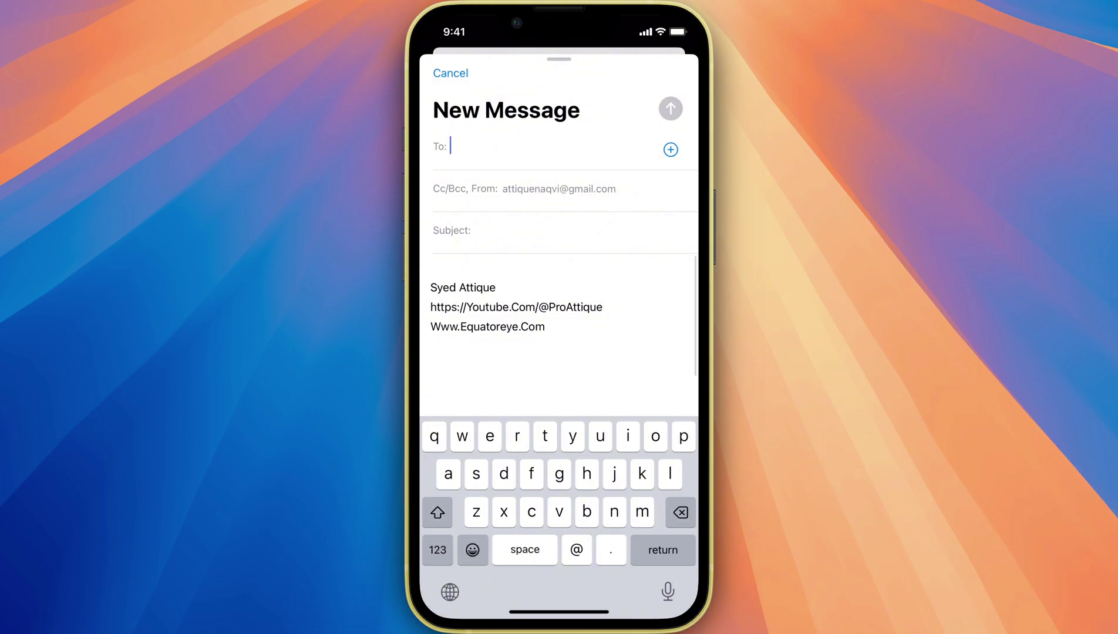